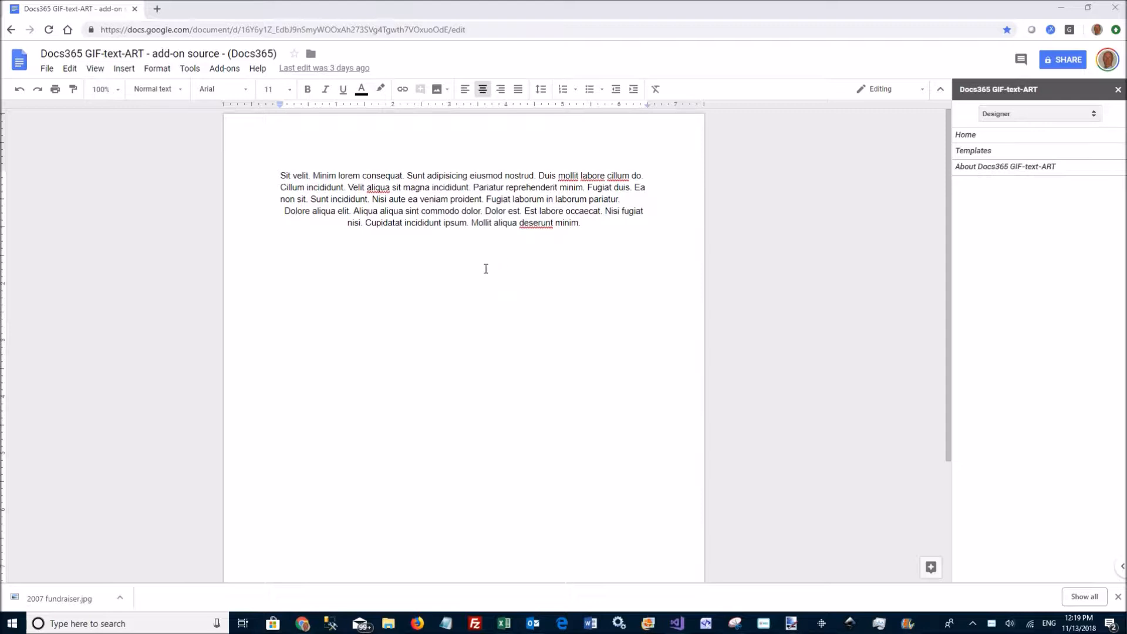
Open the designer of the Docs365 GIF-text-ART add-on from the document.
click(230, 71)
click(256, 114)
click(399, 118)
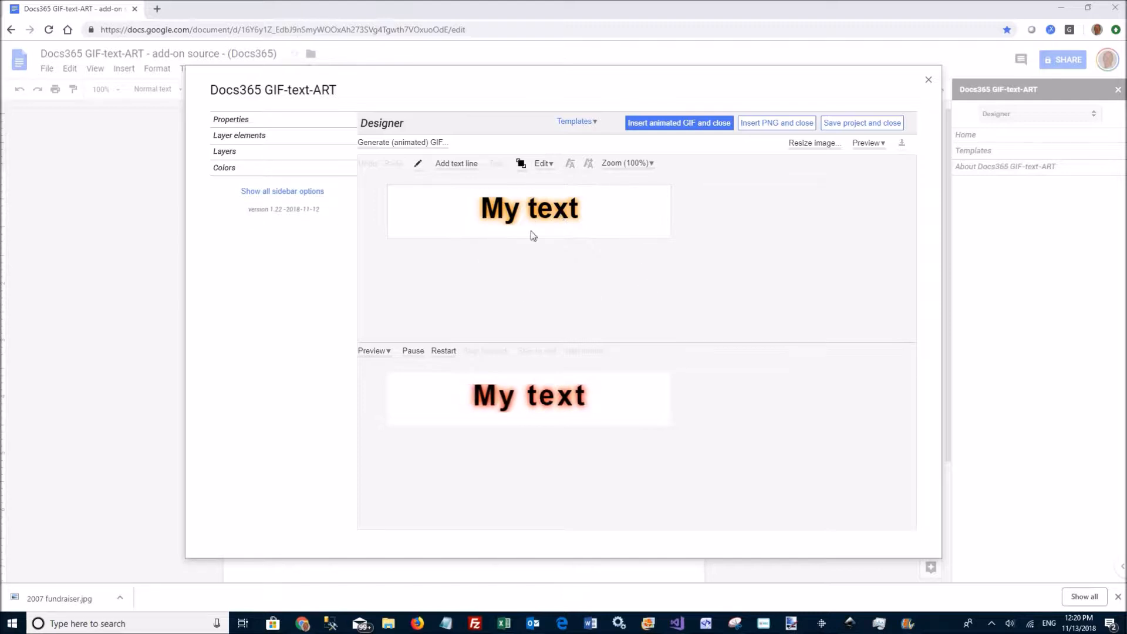
Replace the sample text "My text" in the design with "Docs365!".
click(526, 216)
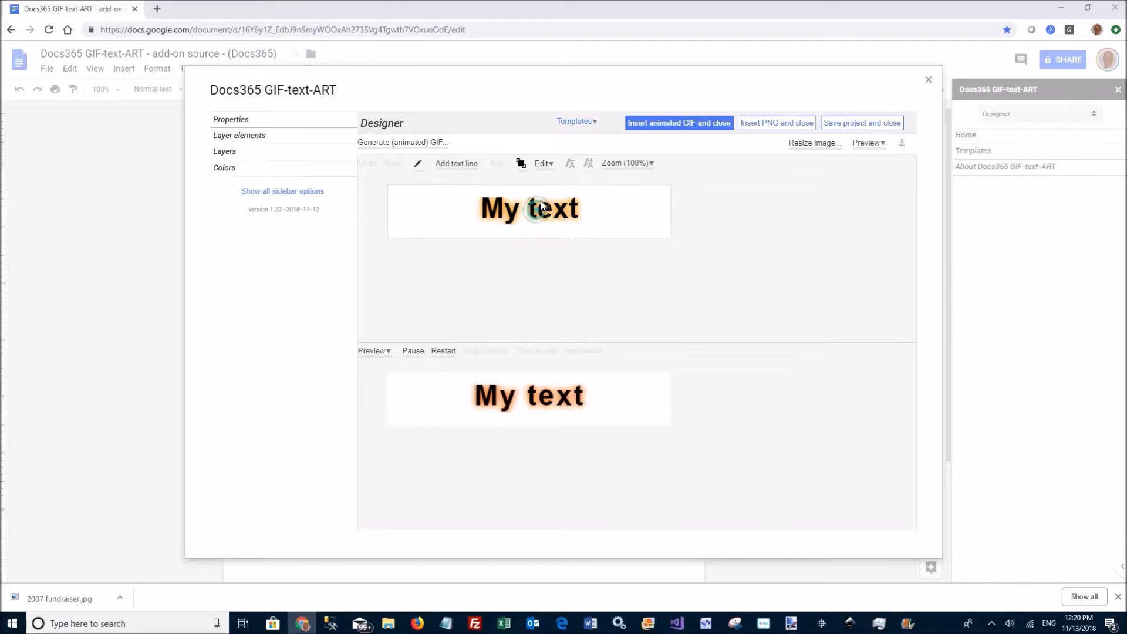
click(543, 164)
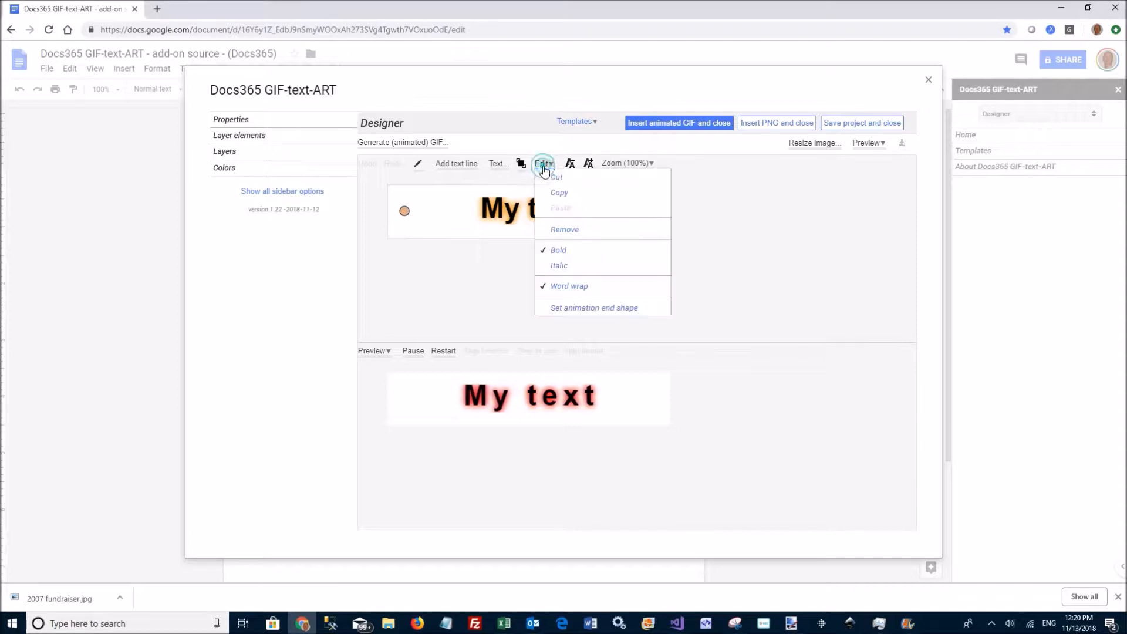
click(496, 164)
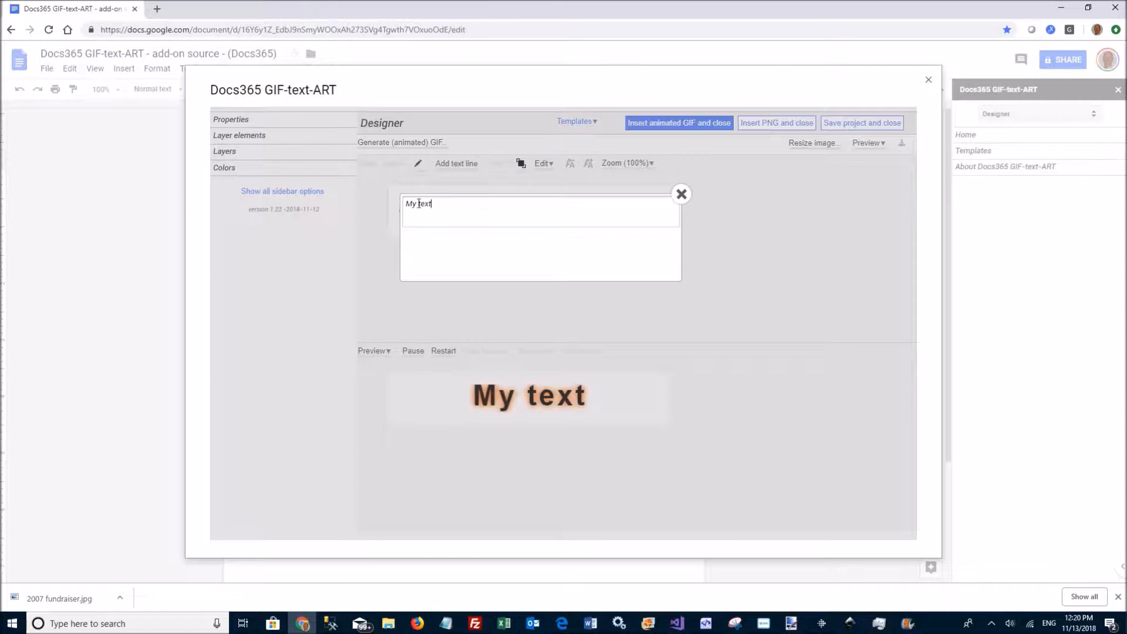
drag(436, 204, 395, 204)
text(Docs3)
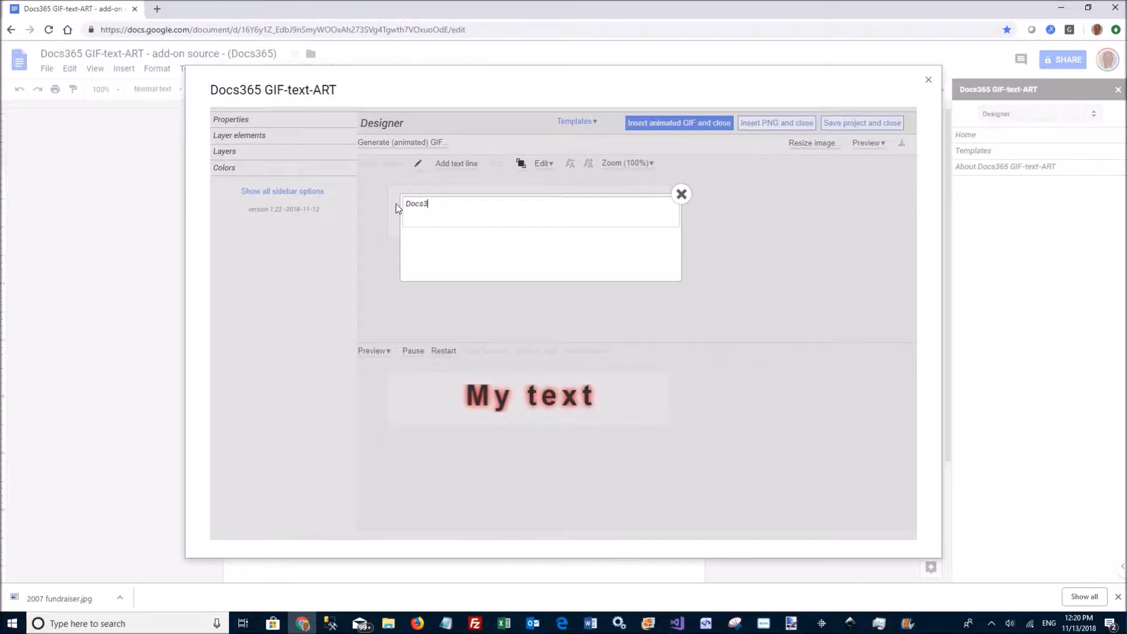
text(65!)
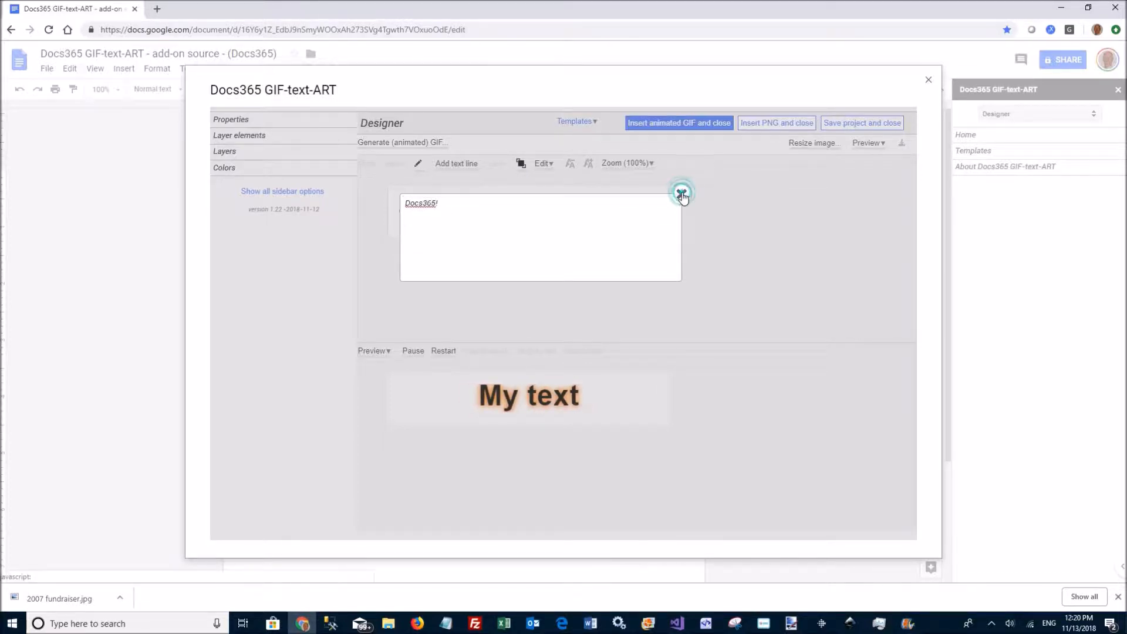
click(682, 194)
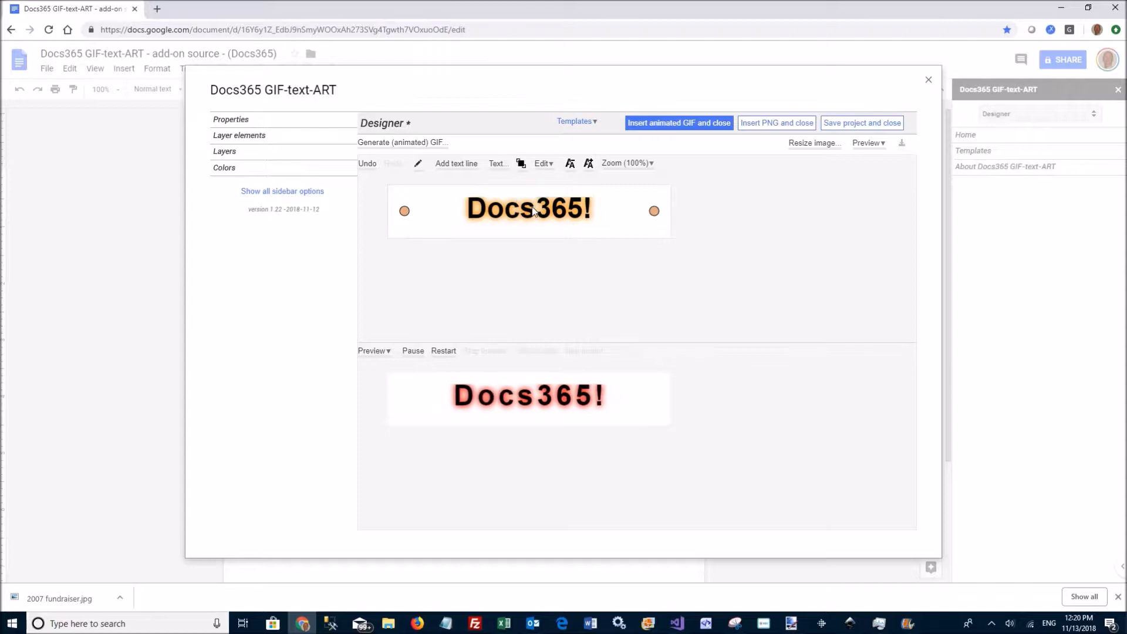
Browse the factory templates and load the Pattern fill template into the designer.
click(575, 121)
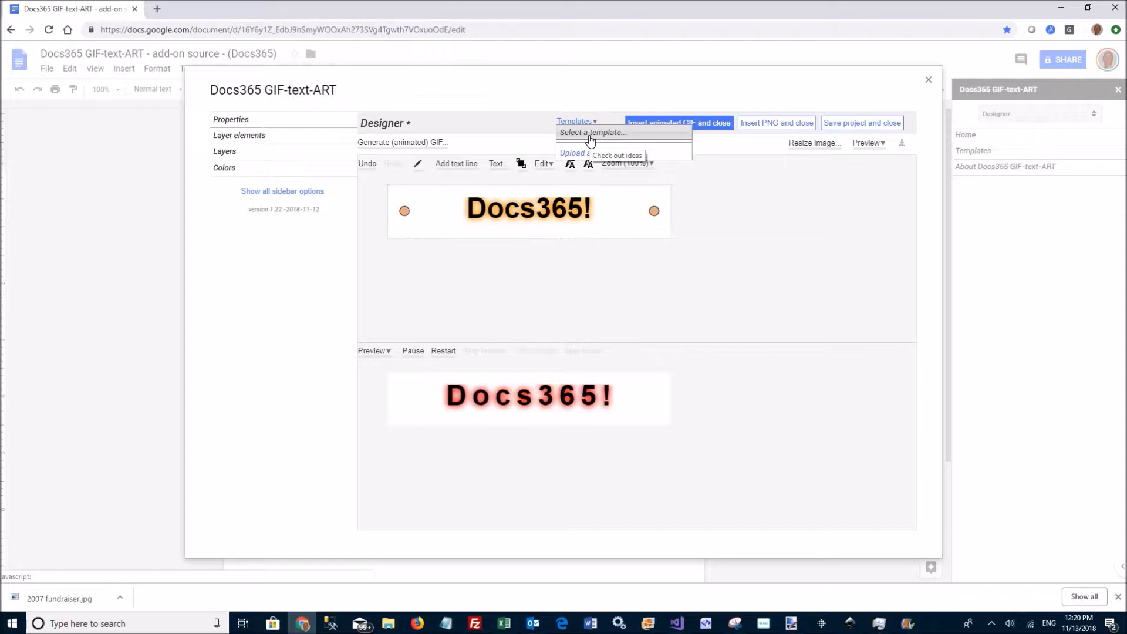
click(590, 135)
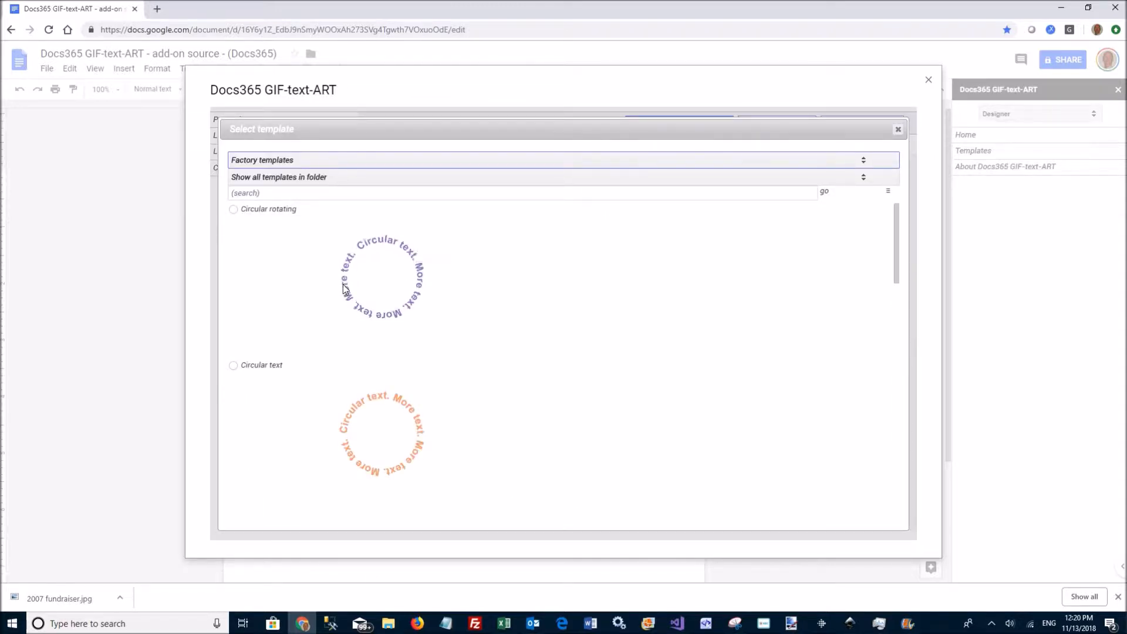
scroll(333, 324, down, 8)
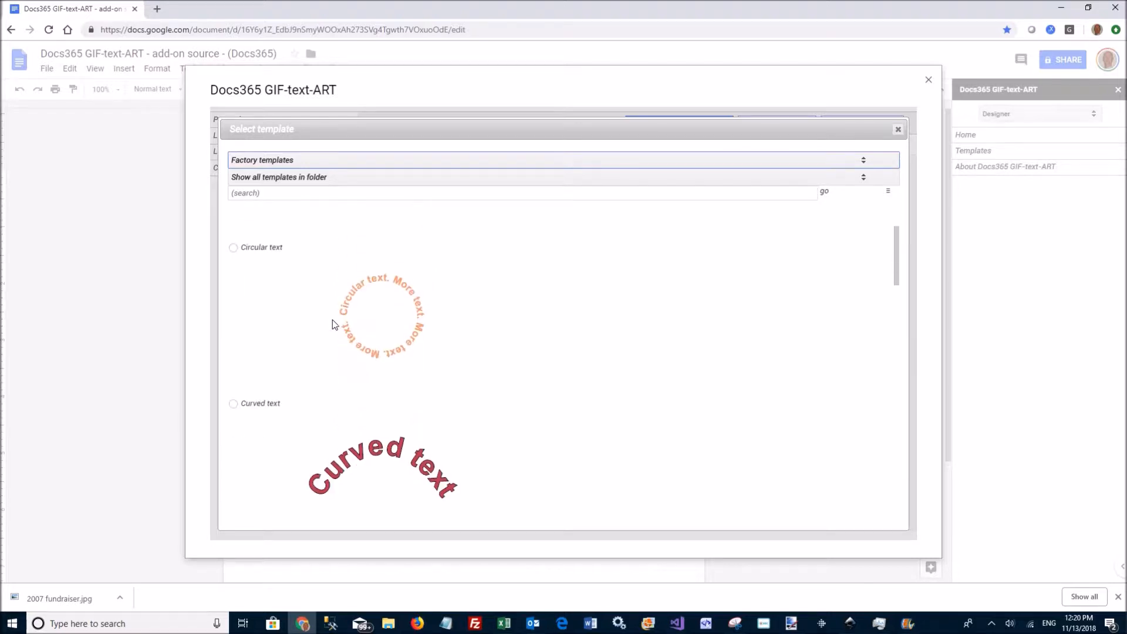
scroll(334, 325, down, 9)
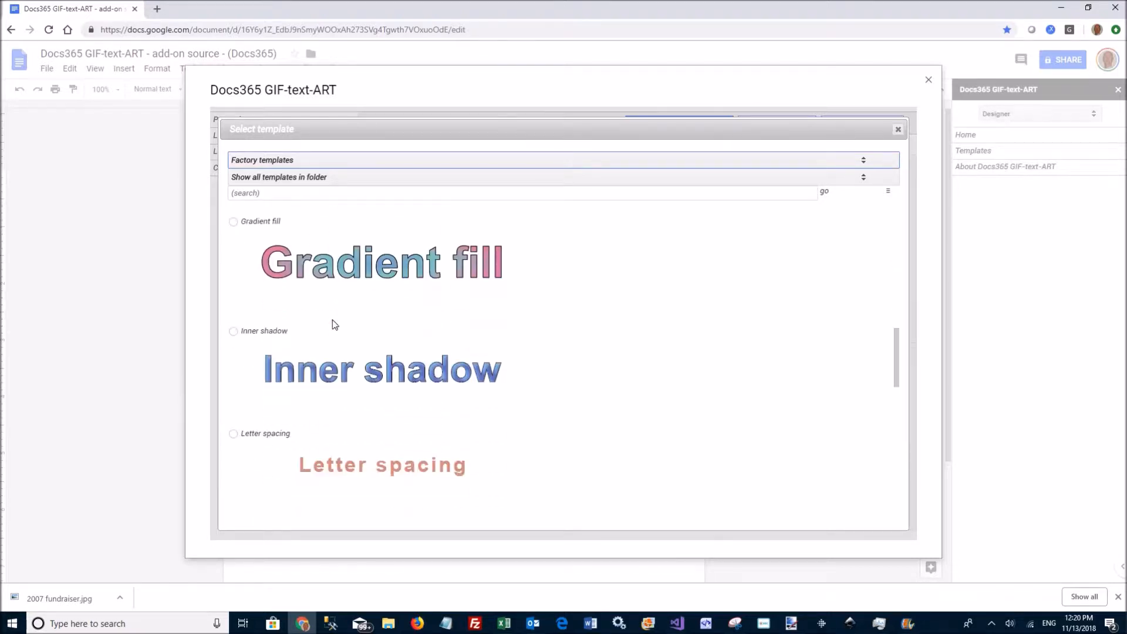
scroll(335, 326, down, 1)
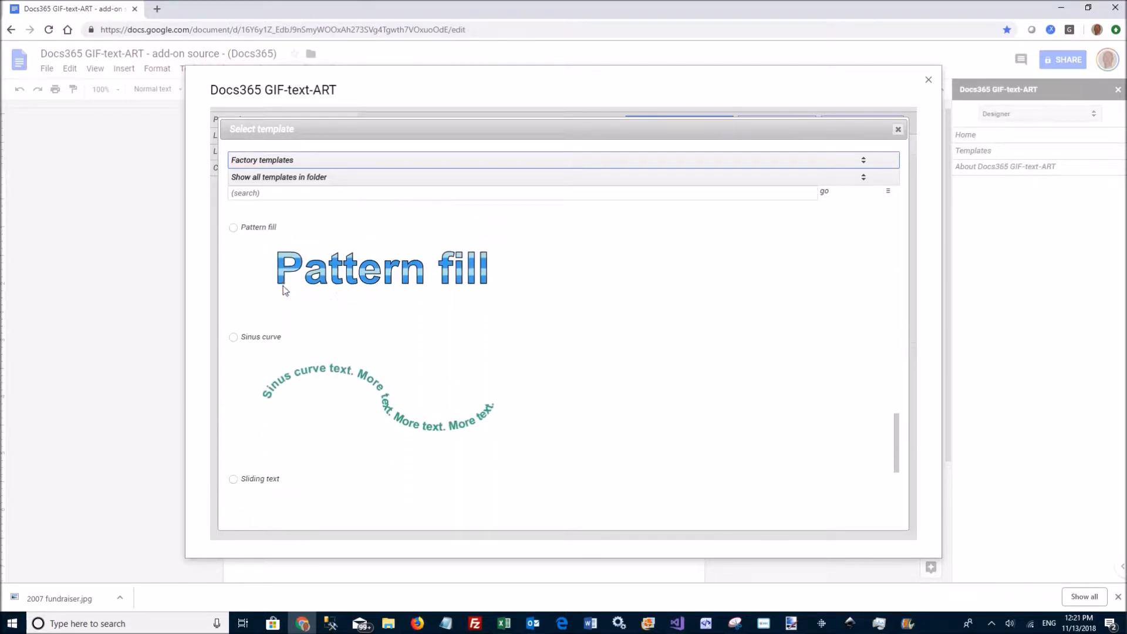
click(234, 227)
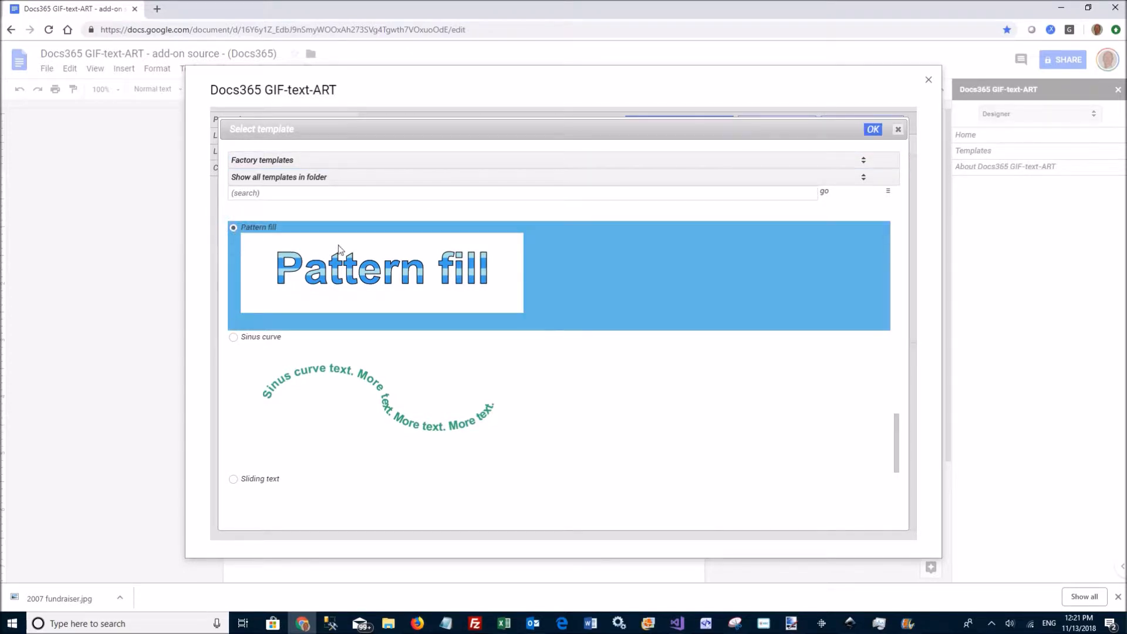
click(873, 129)
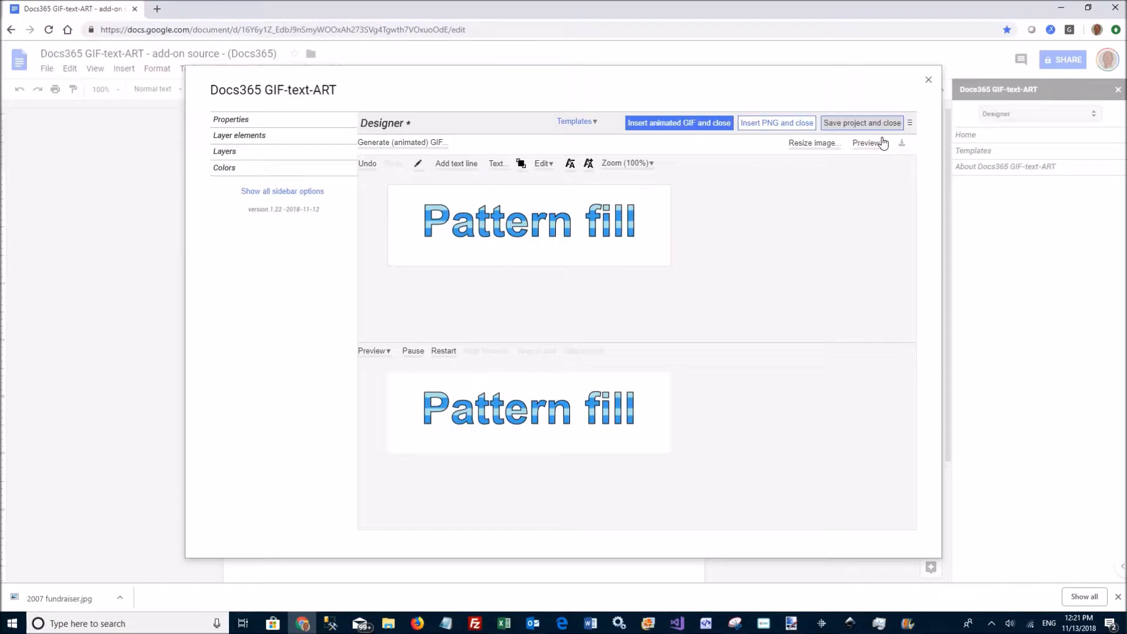
Review which template sources the template selector offers, and close it without choosing one.
click(580, 126)
click(579, 137)
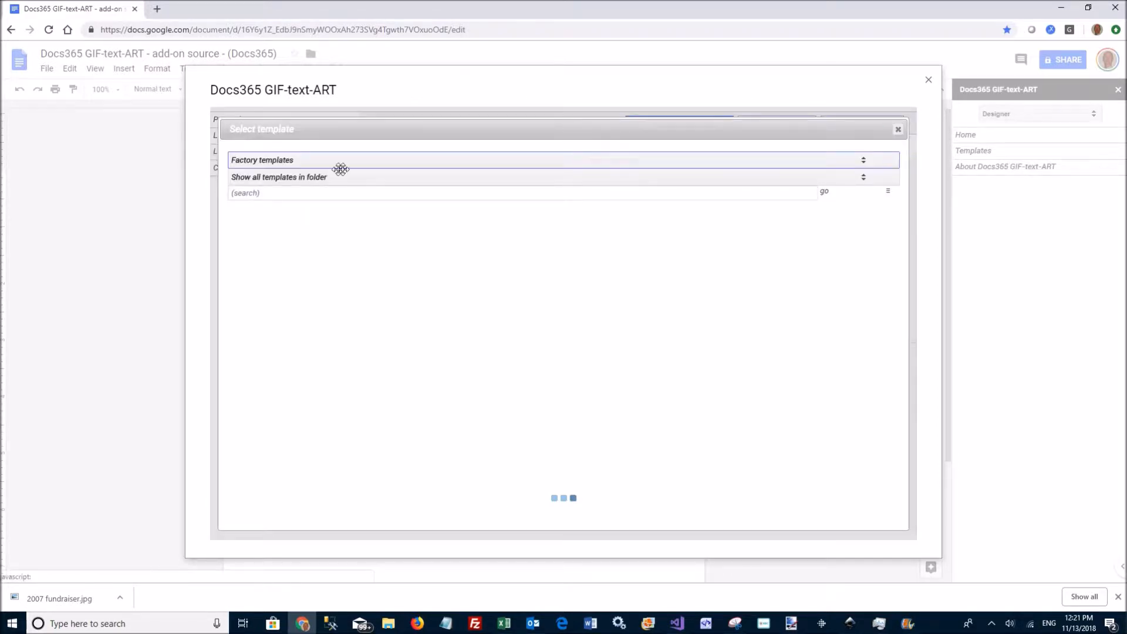
click(318, 163)
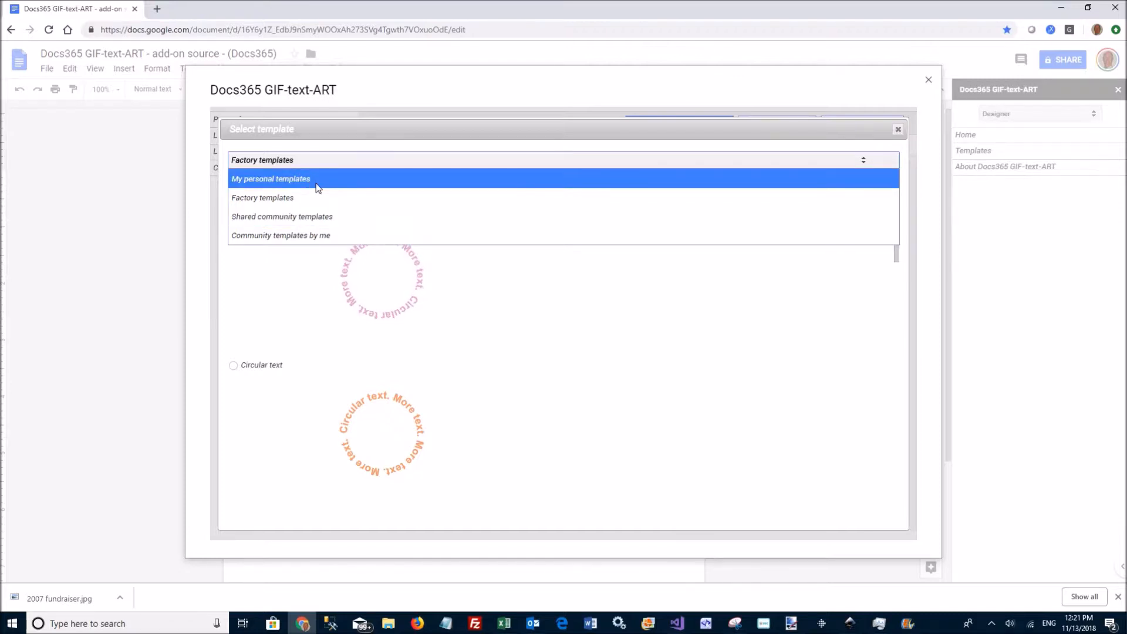
click(488, 128)
click(898, 129)
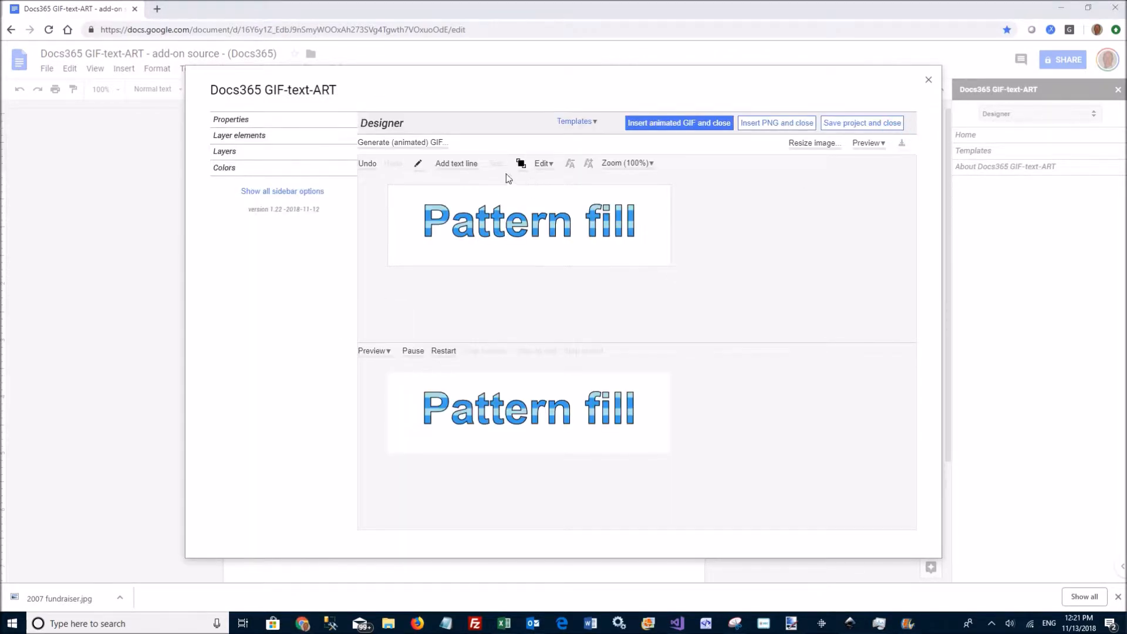
Replace the "Pattern fill" text in the design with "Docs365".
click(516, 225)
click(495, 169)
drag(461, 207, 392, 199)
text(P)
text(ocs365)
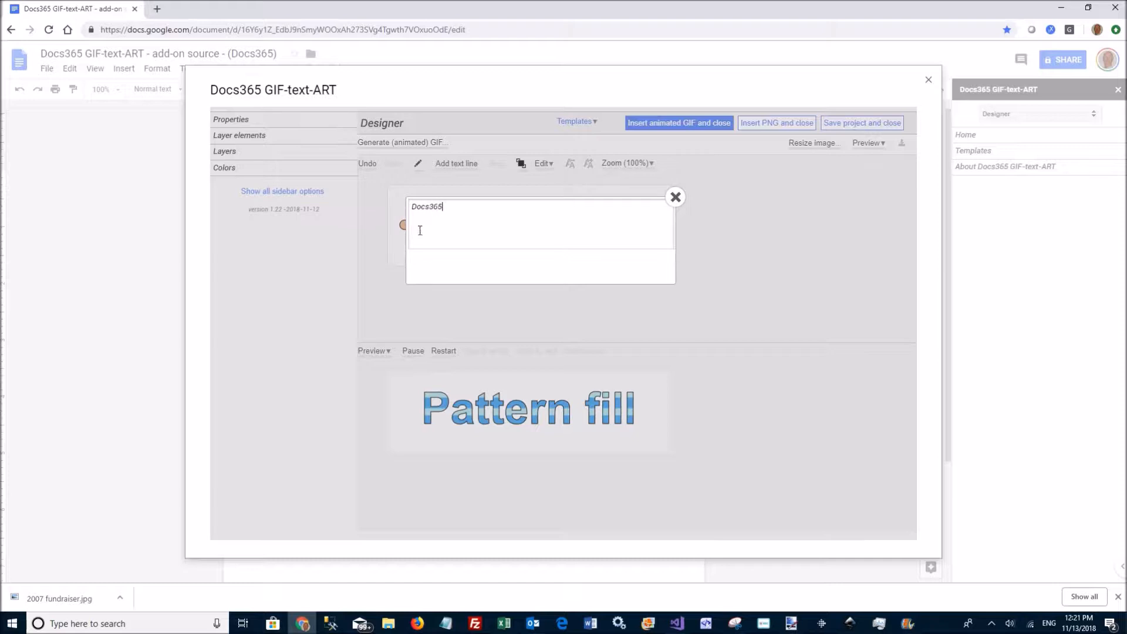
click(678, 198)
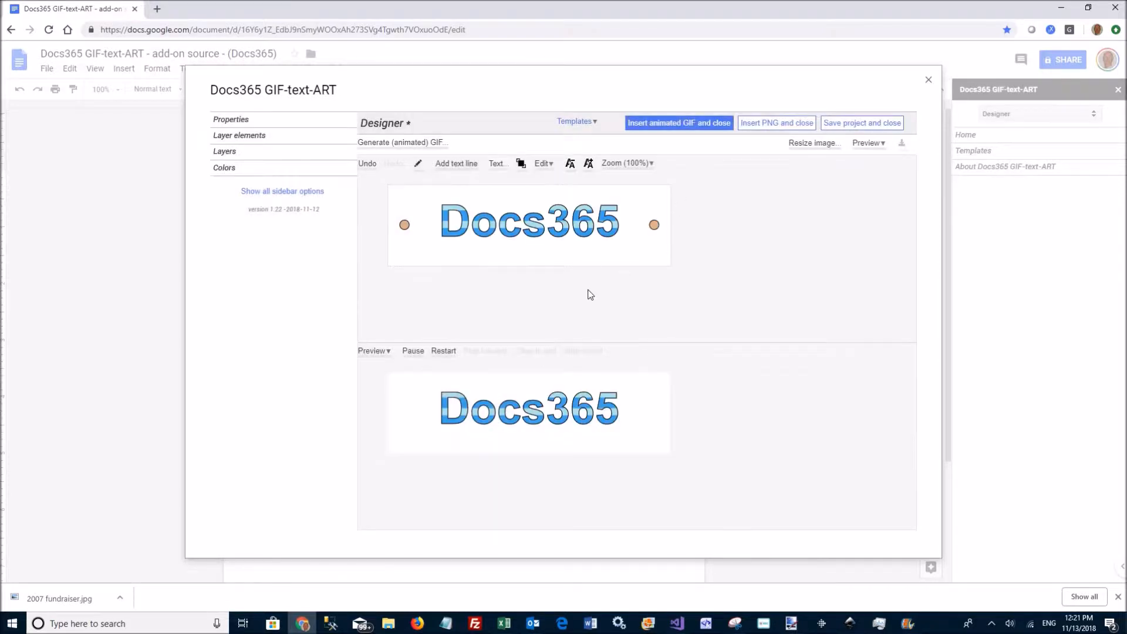
click(590, 294)
click(674, 126)
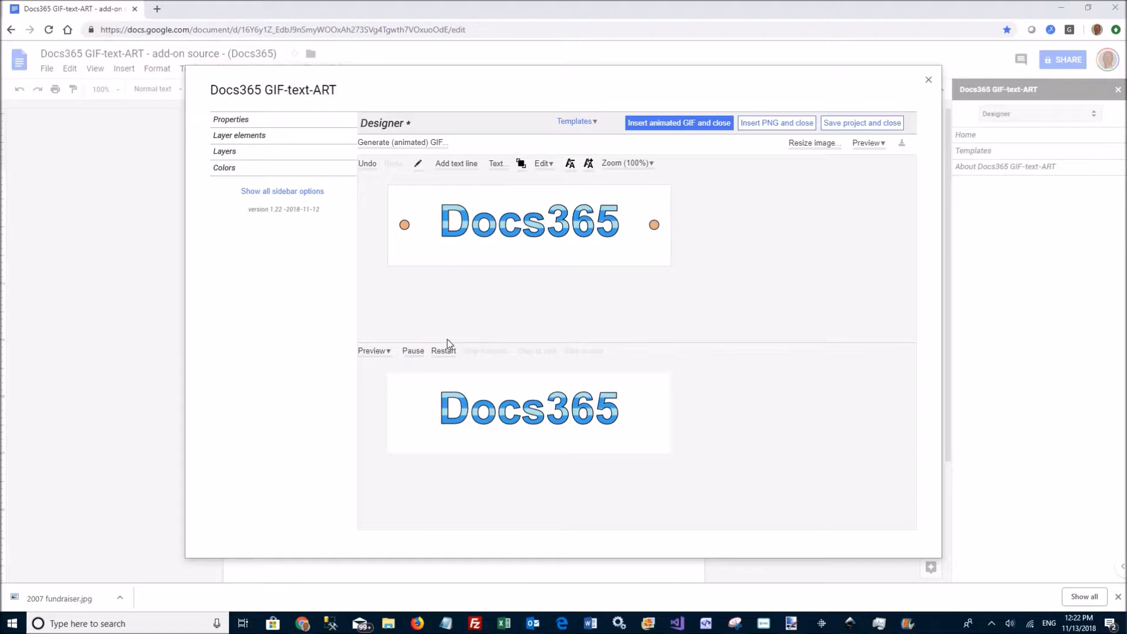
Examine the layer properties and the Docs365 text element's core and text properties, including its spacing options.
click(243, 124)
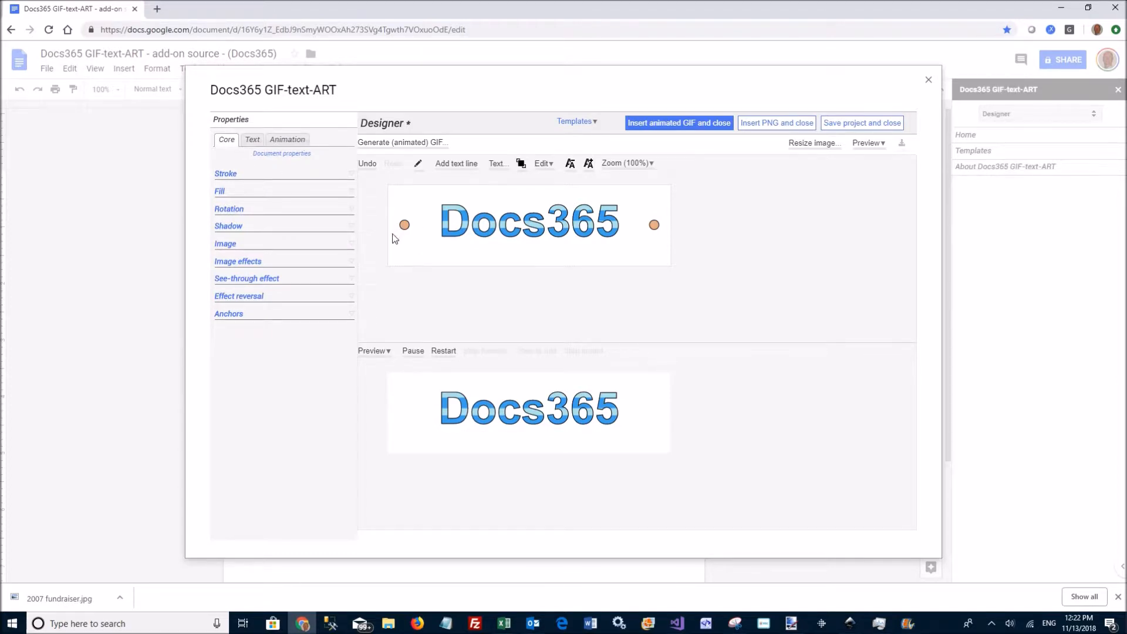
click(403, 254)
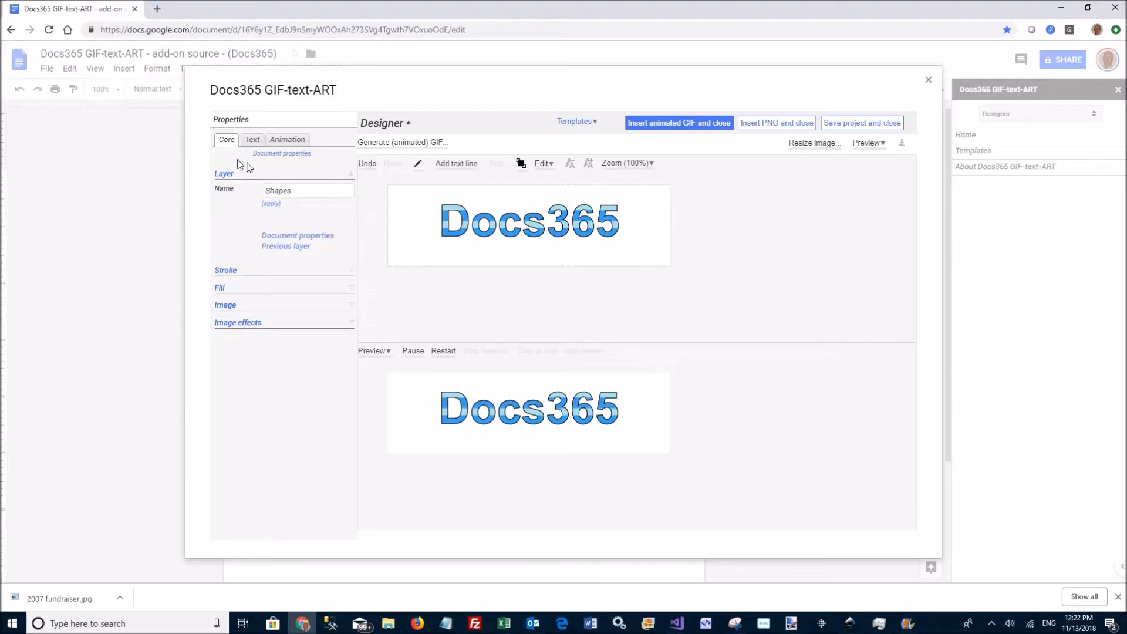
click(476, 231)
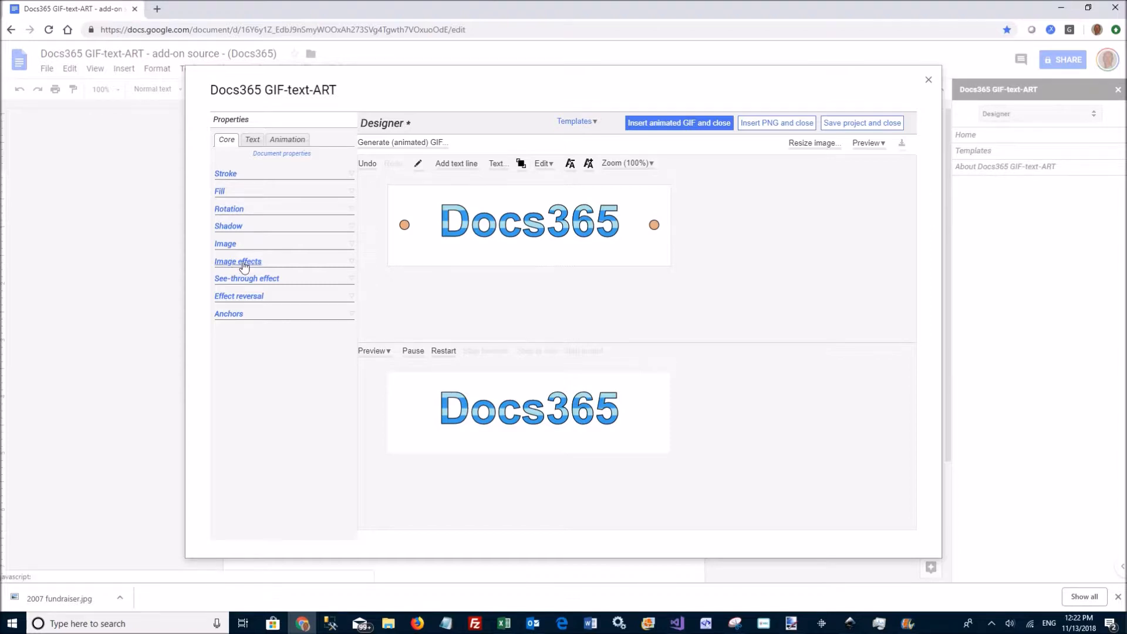
click(252, 139)
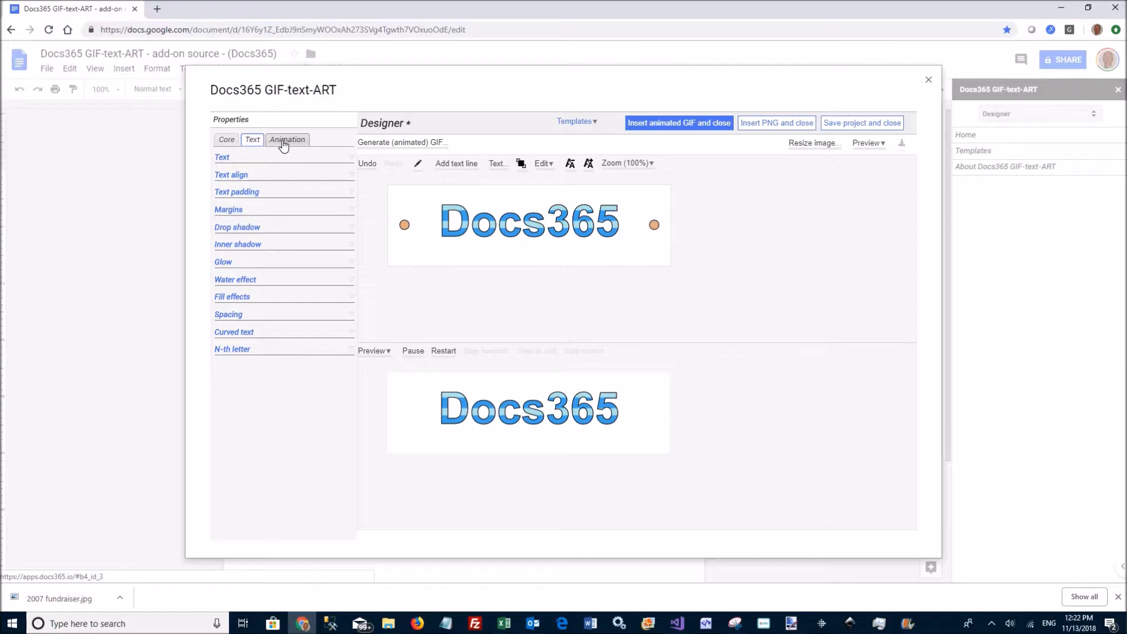
click(230, 315)
click(268, 339)
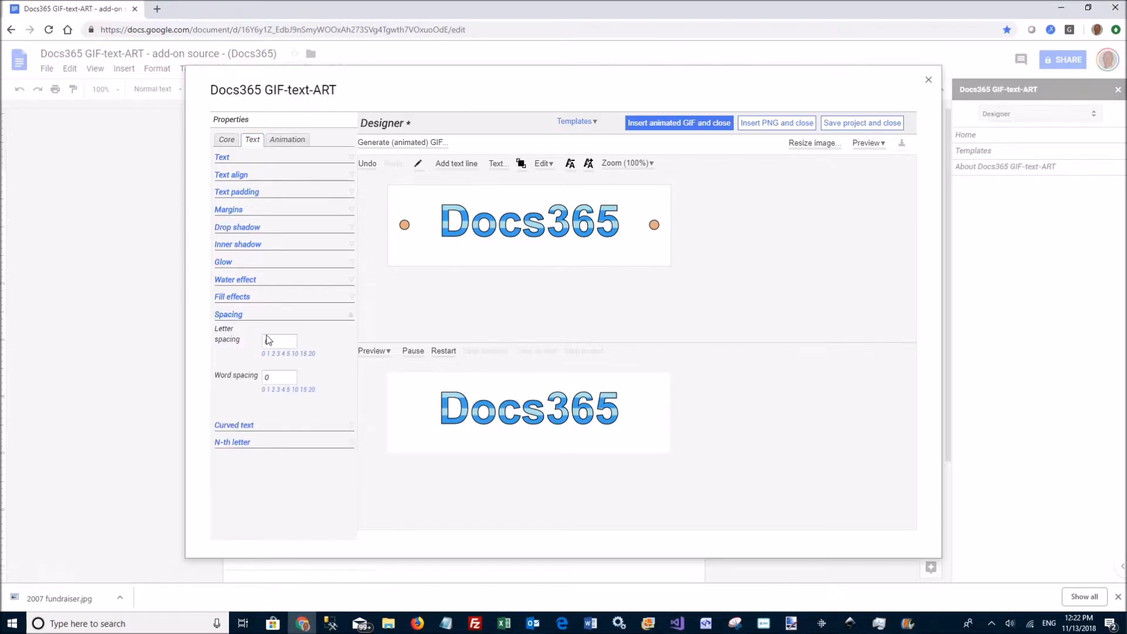
click(232, 317)
Enable the letter spacing animation for the Docs365 text.
click(284, 141)
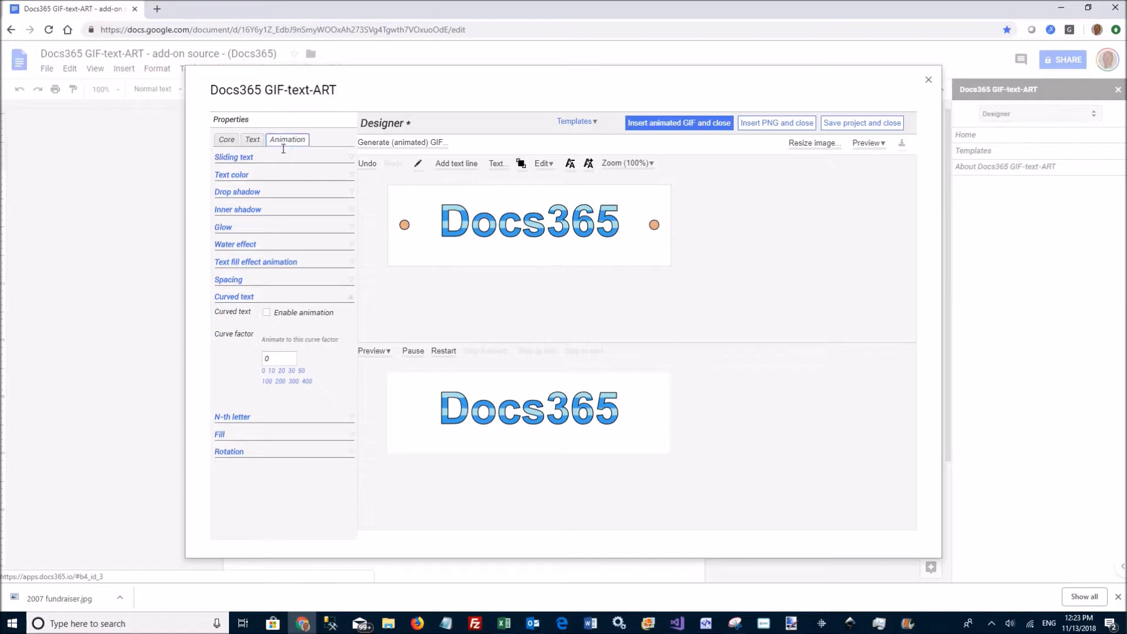
click(236, 296)
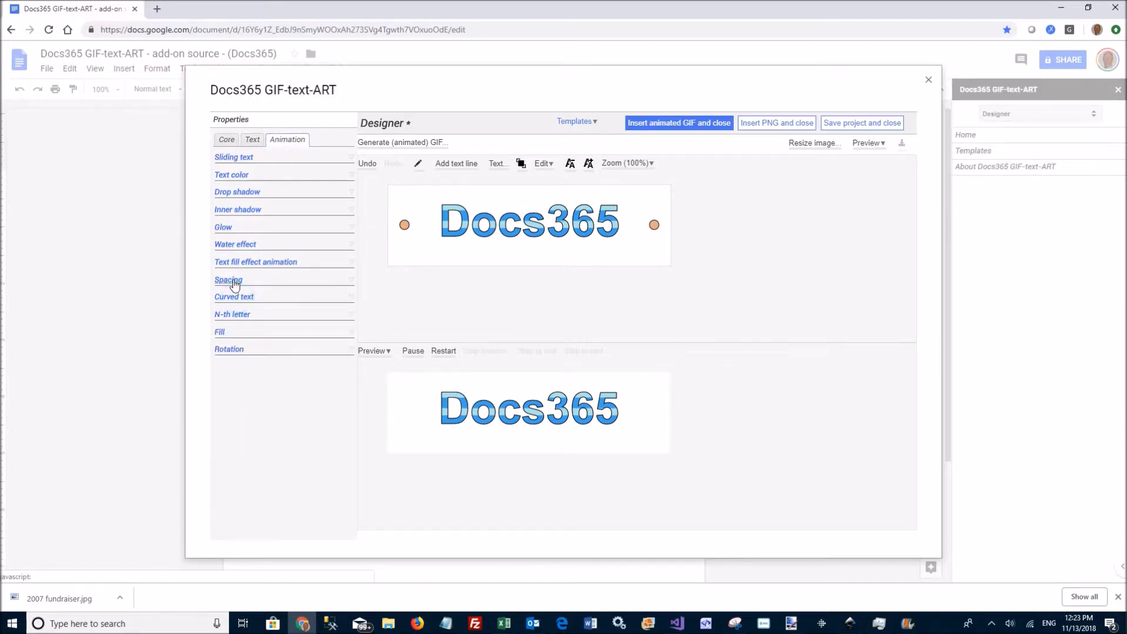
click(234, 280)
click(267, 296)
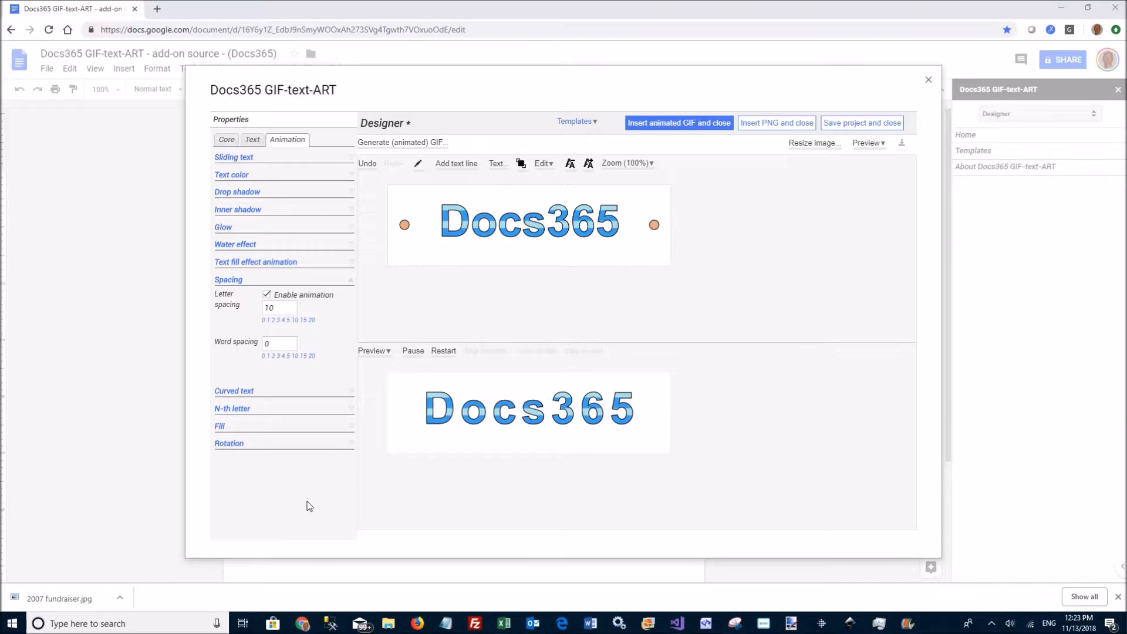
click(230, 281)
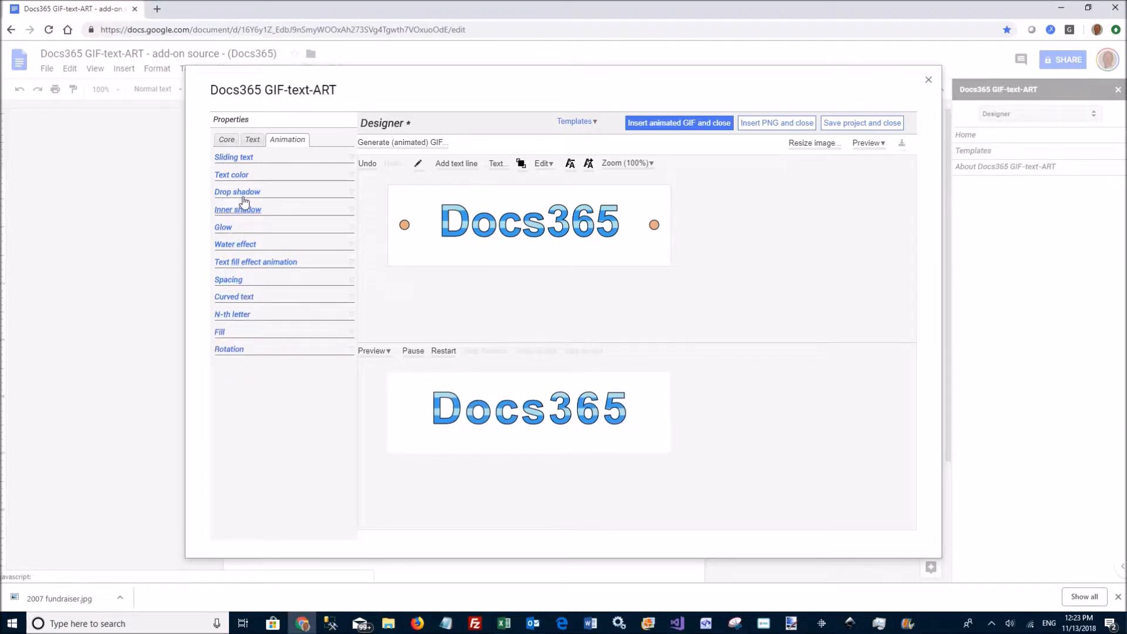
Enable curved text for the Docs365 text element and set its minimum height to 200.
click(252, 141)
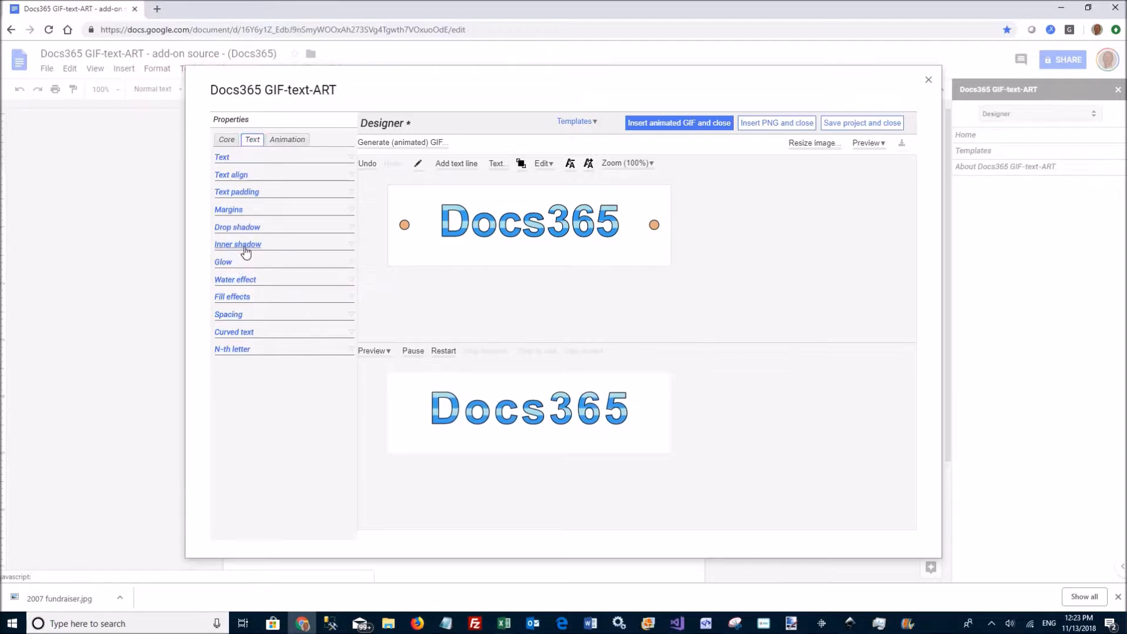
click(235, 333)
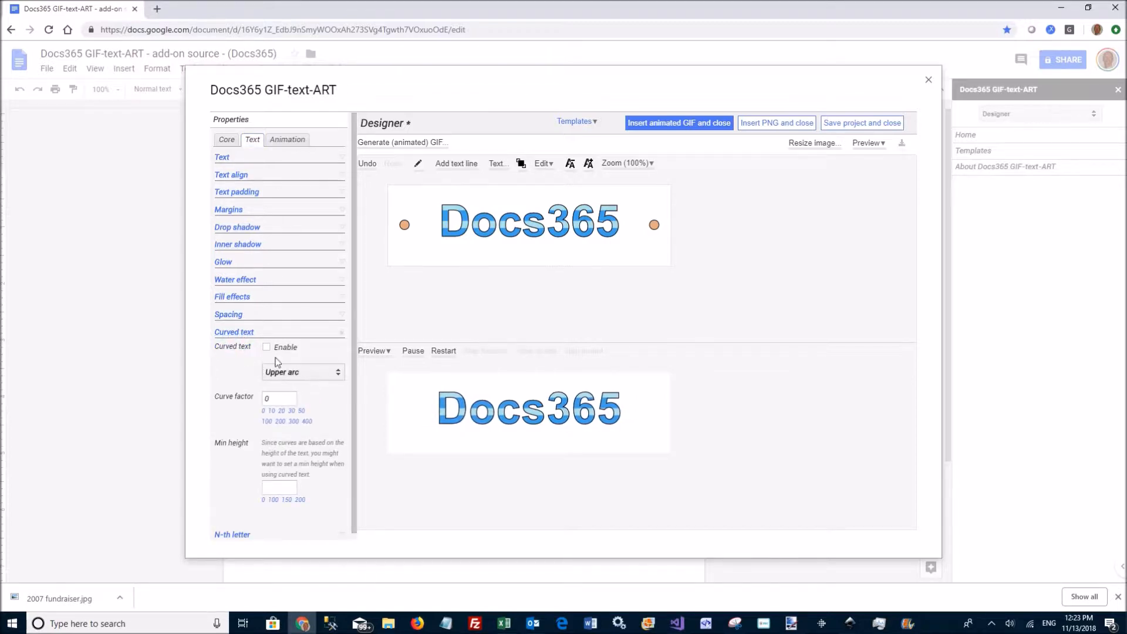
click(266, 347)
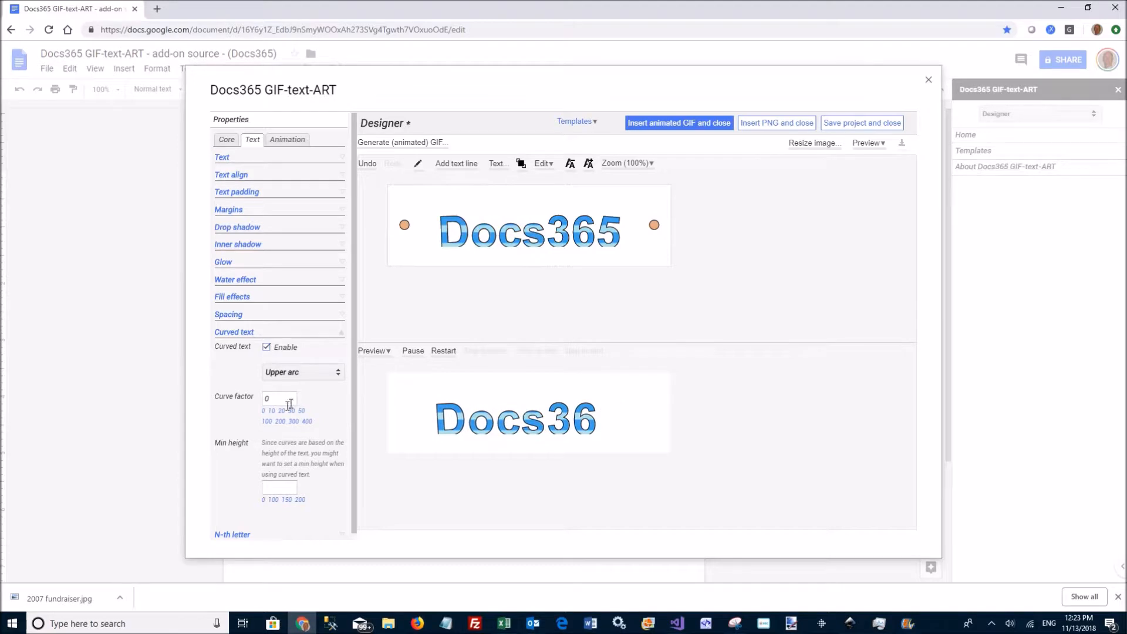
click(274, 500)
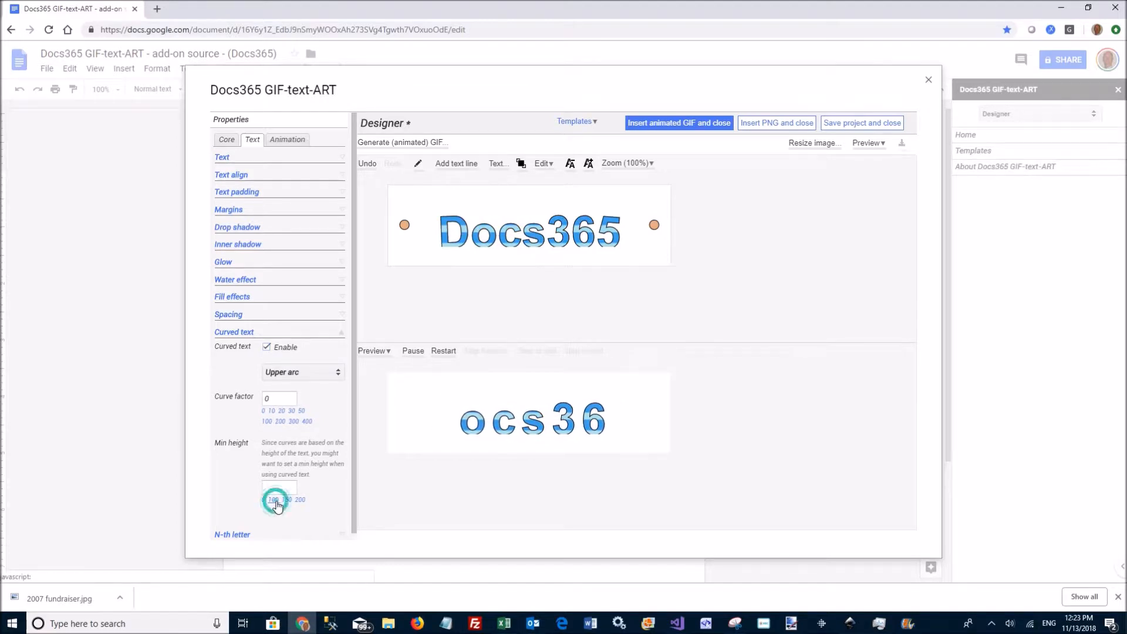
click(292, 500)
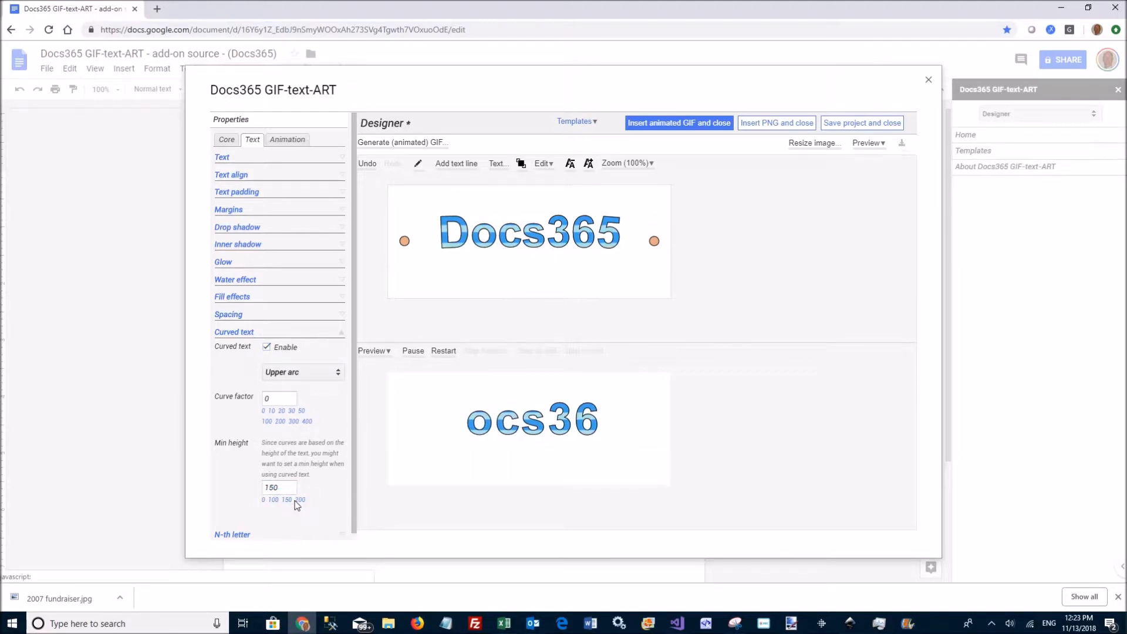
click(300, 501)
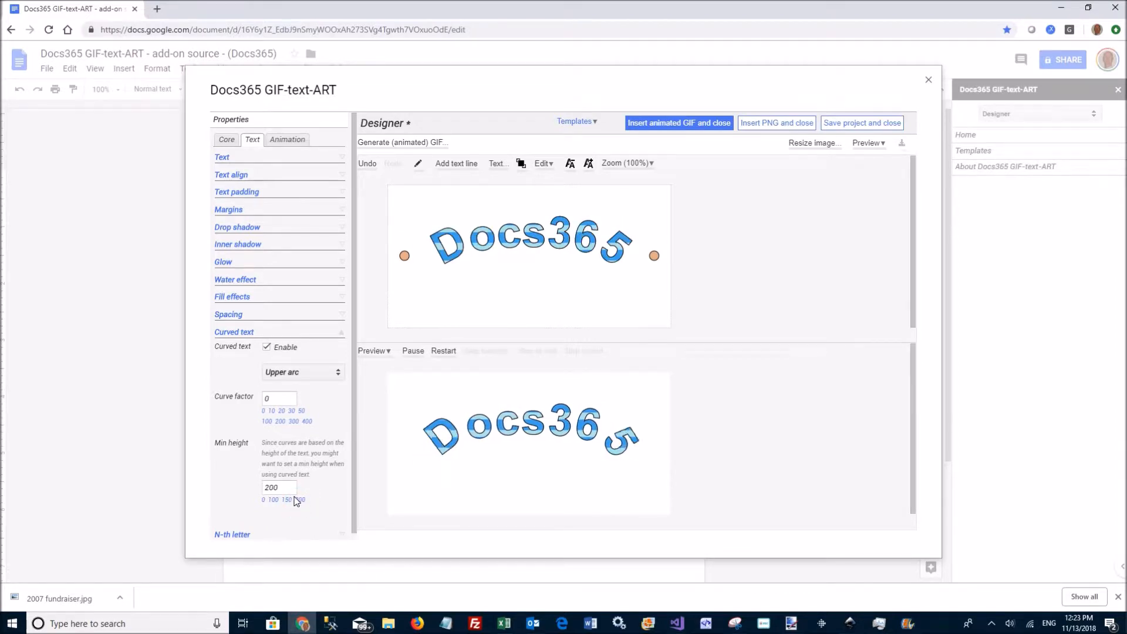
Resize the image to a width of 600 px.
click(814, 143)
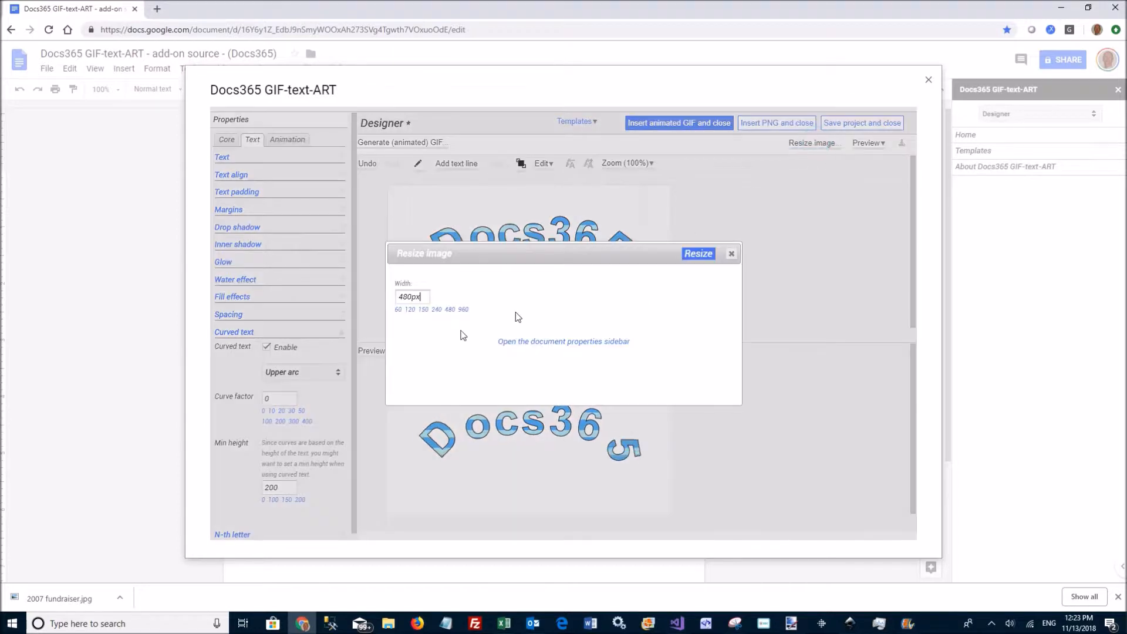
drag(421, 298, 382, 298)
text(600)
click(706, 257)
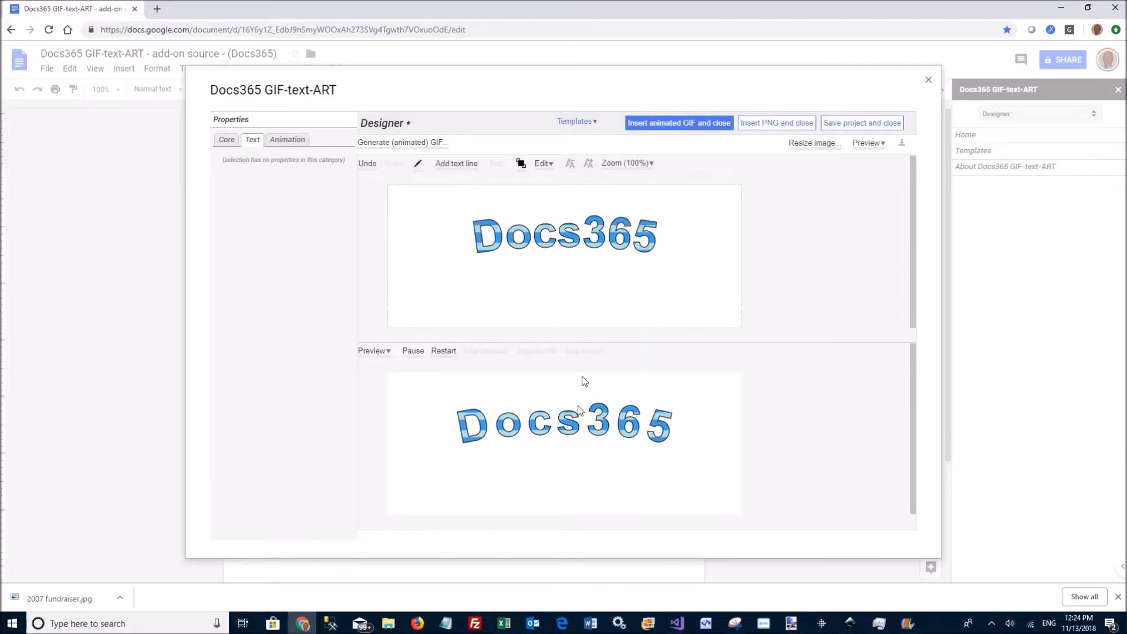
Increase the curve factor of the Docs365 text in stages through 20 and 50 to 200.
click(586, 247)
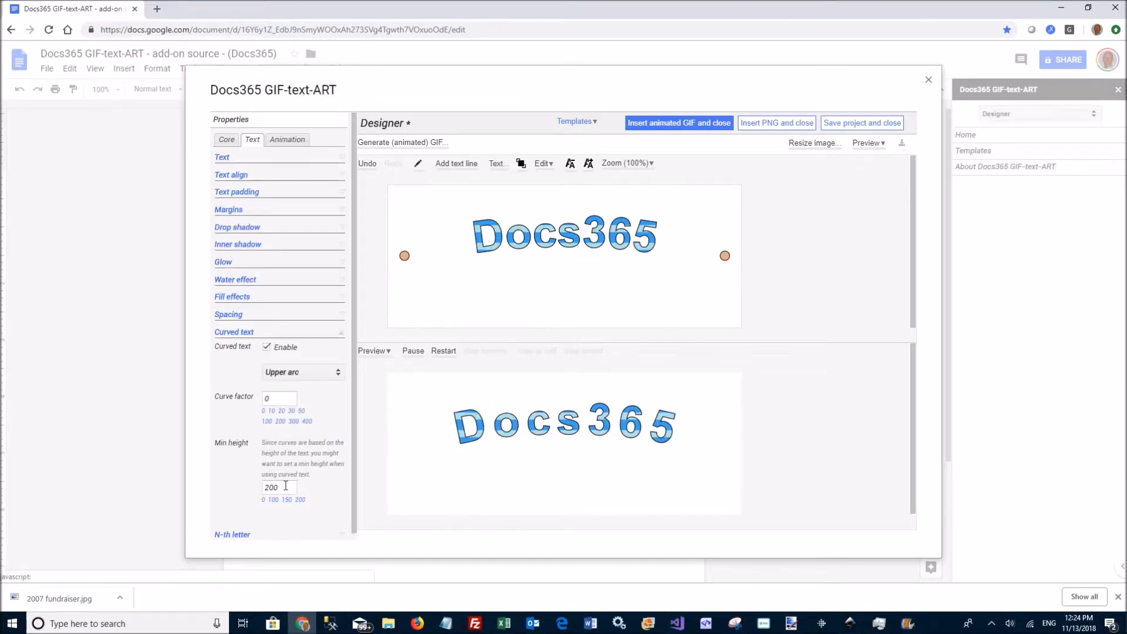
click(282, 411)
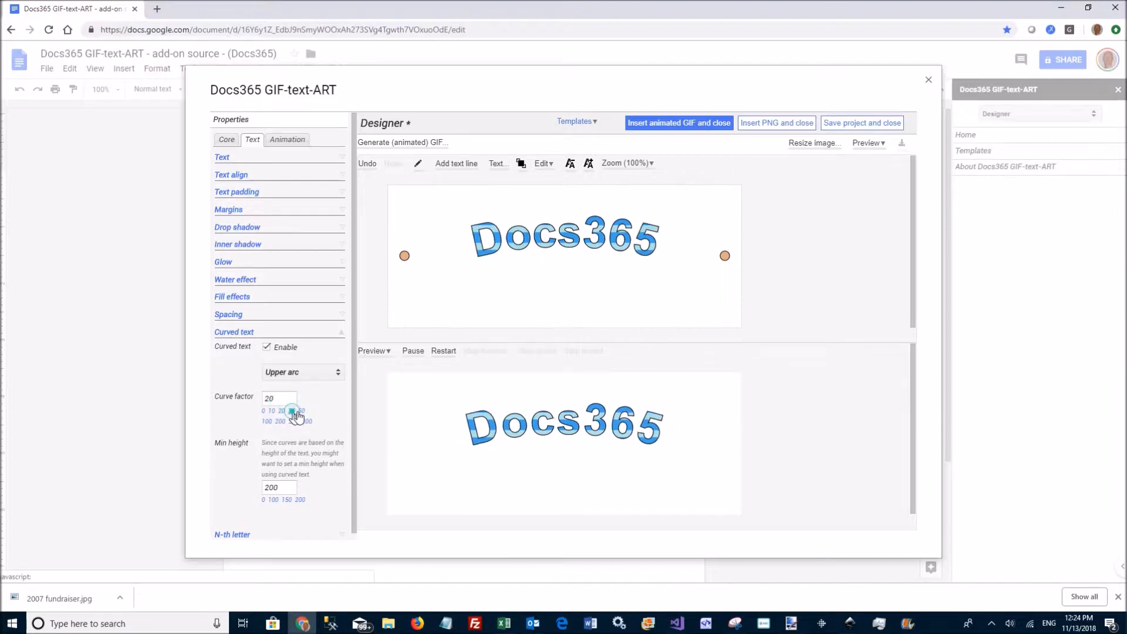
click(301, 411)
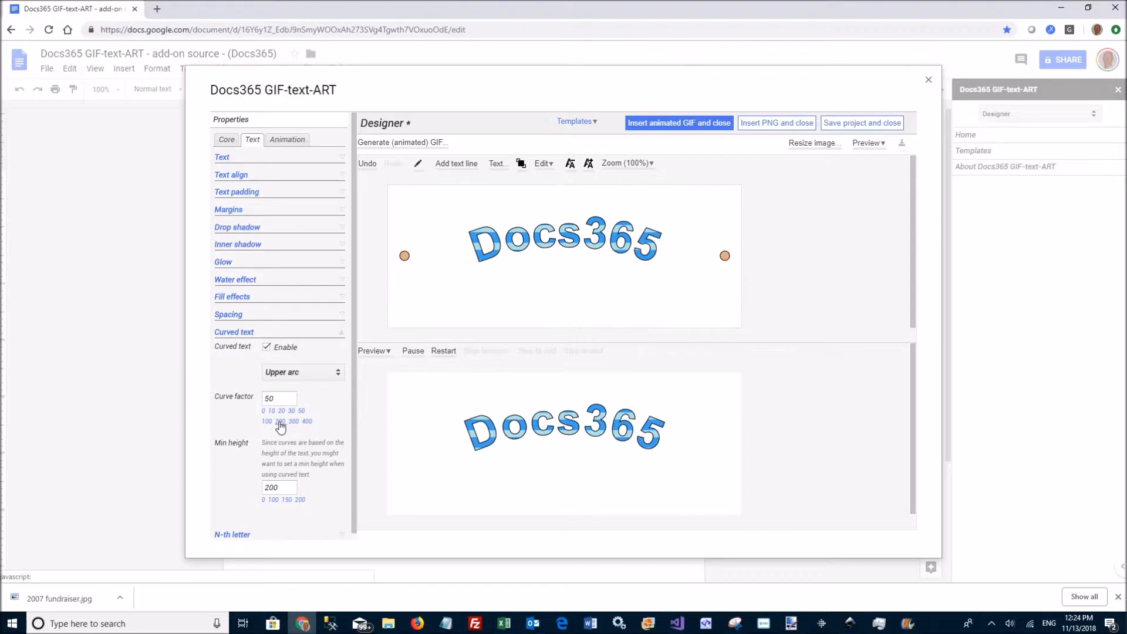
click(280, 421)
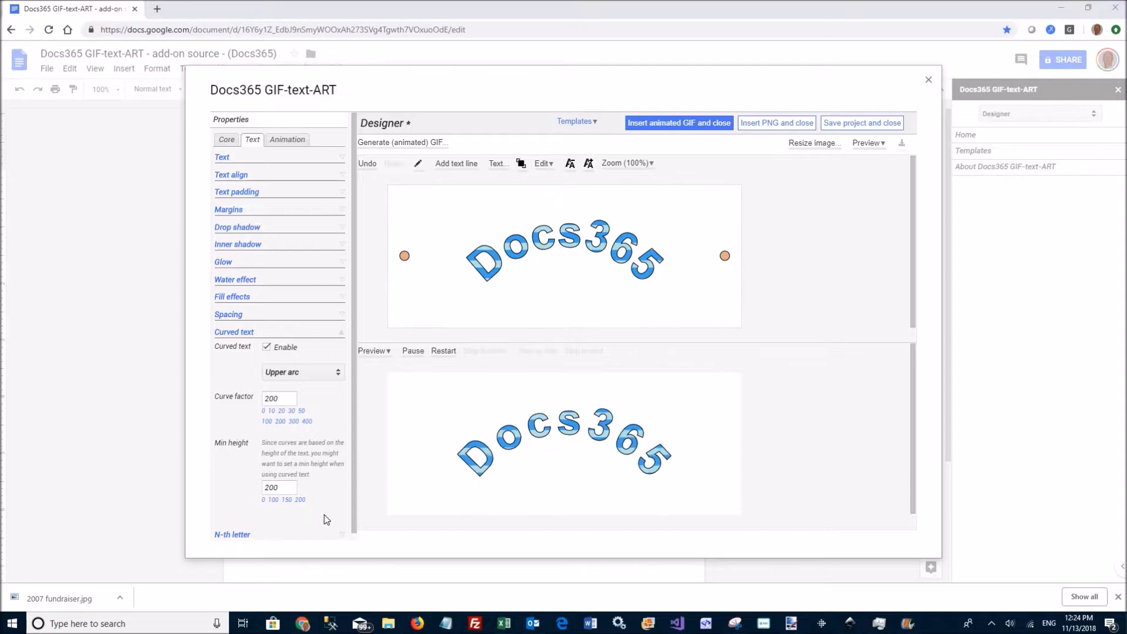
click(240, 334)
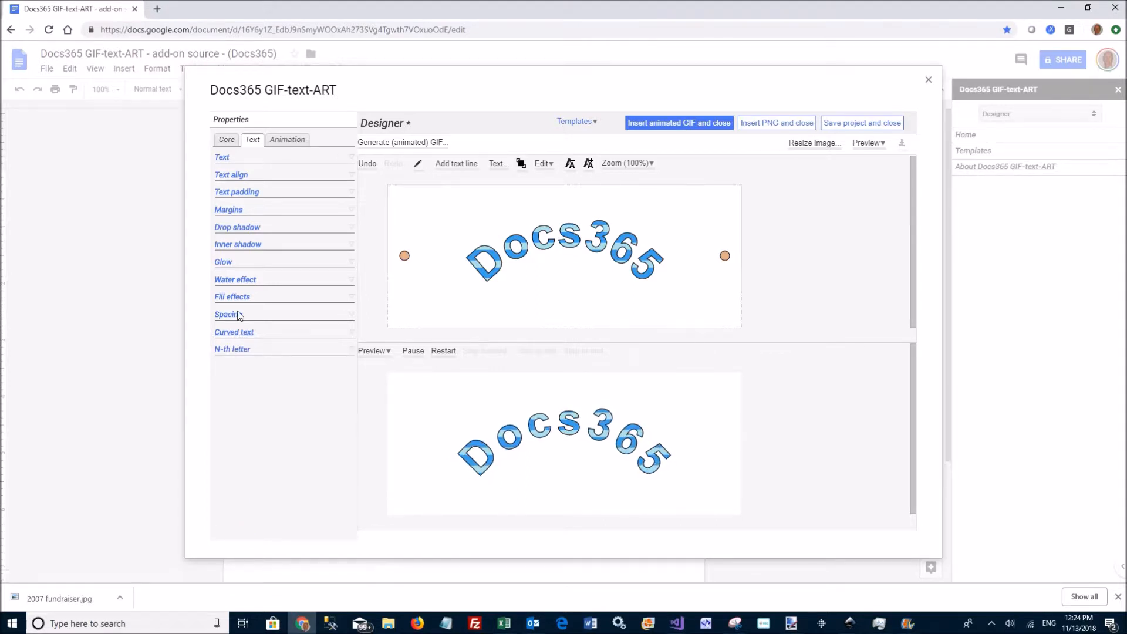
Set color 'A' of the Docs365 text's animated fill pattern to the Crayola color Atomic Tangerine.
click(286, 142)
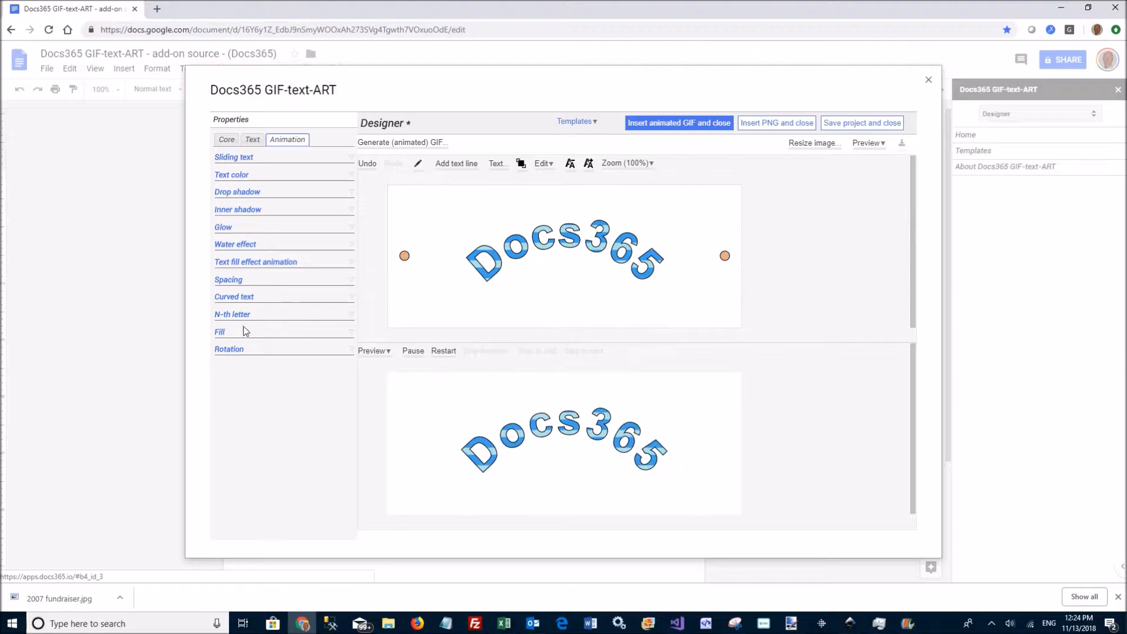
click(270, 262)
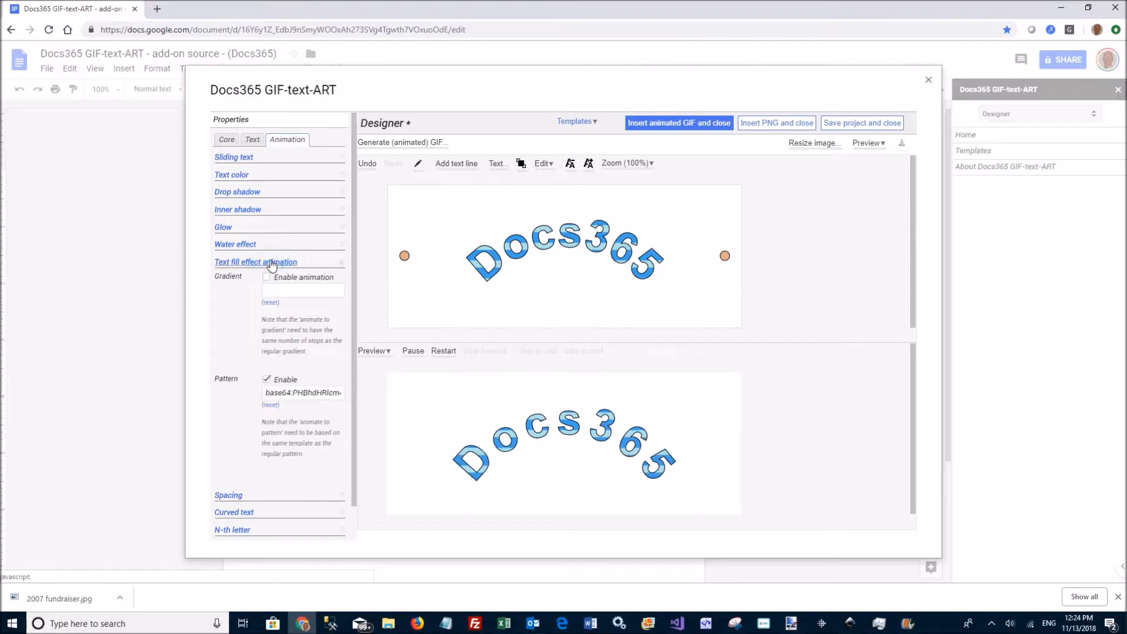
click(303, 395)
click(304, 395)
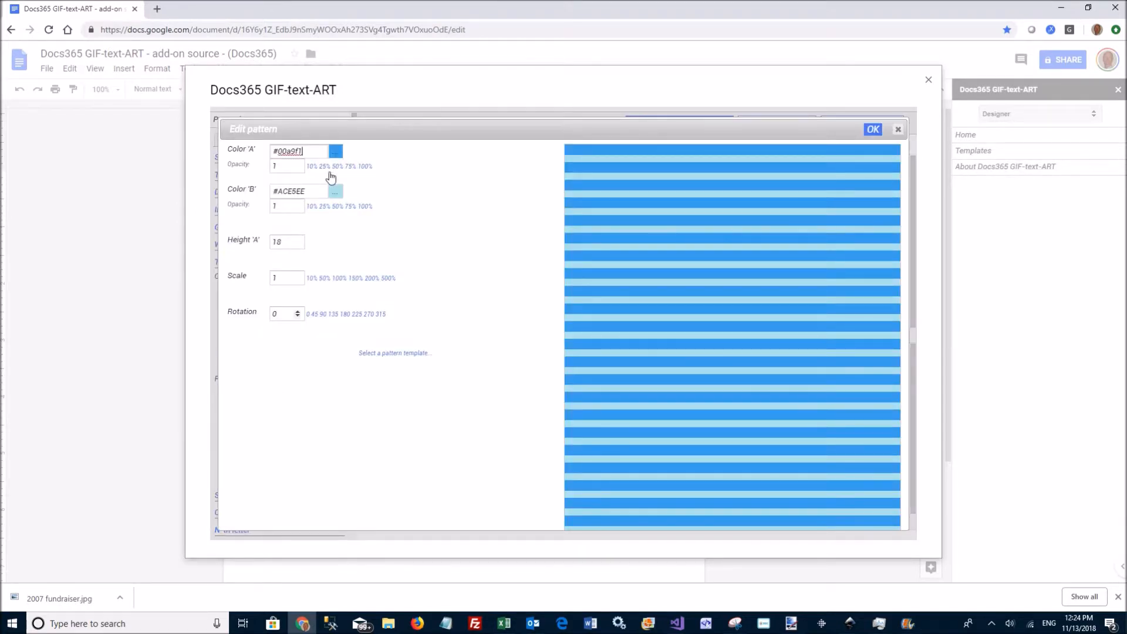
click(336, 153)
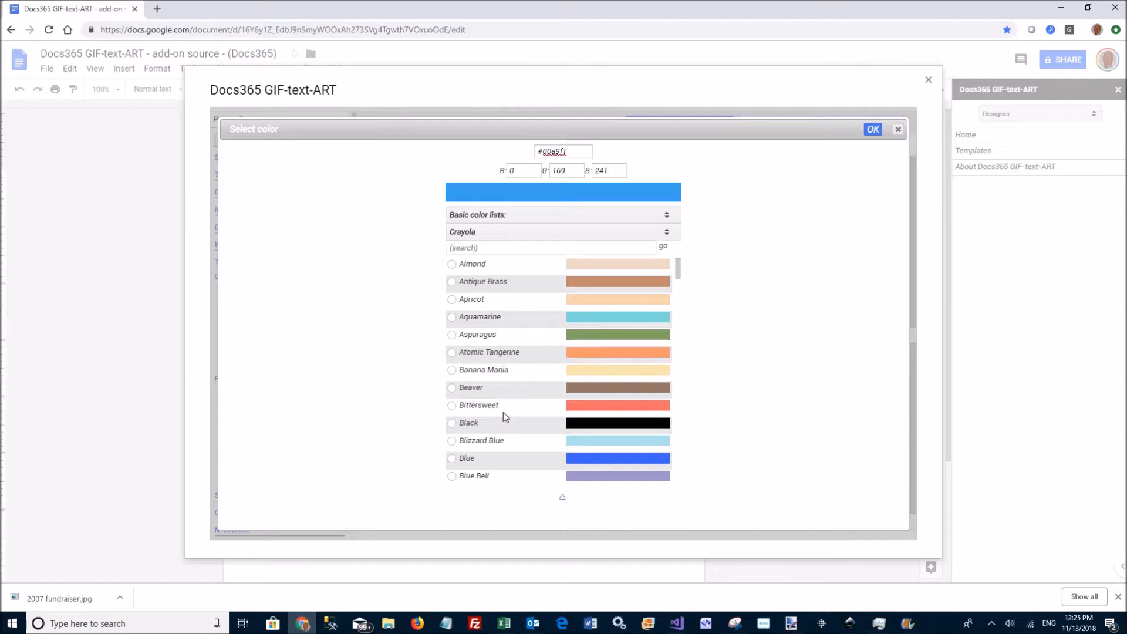
click(453, 353)
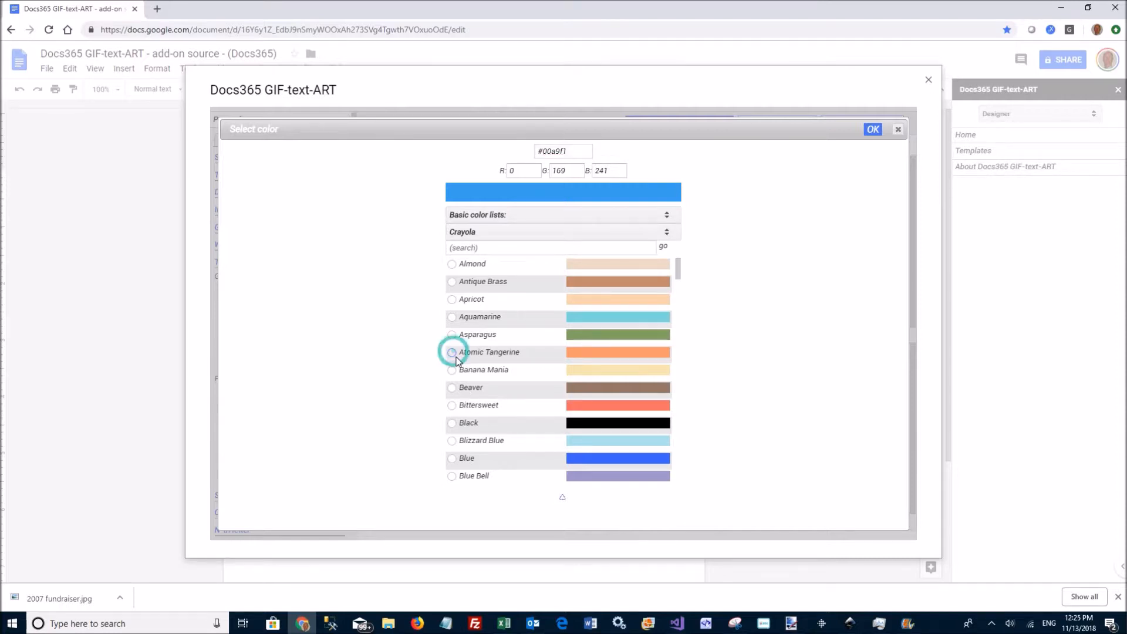
click(872, 131)
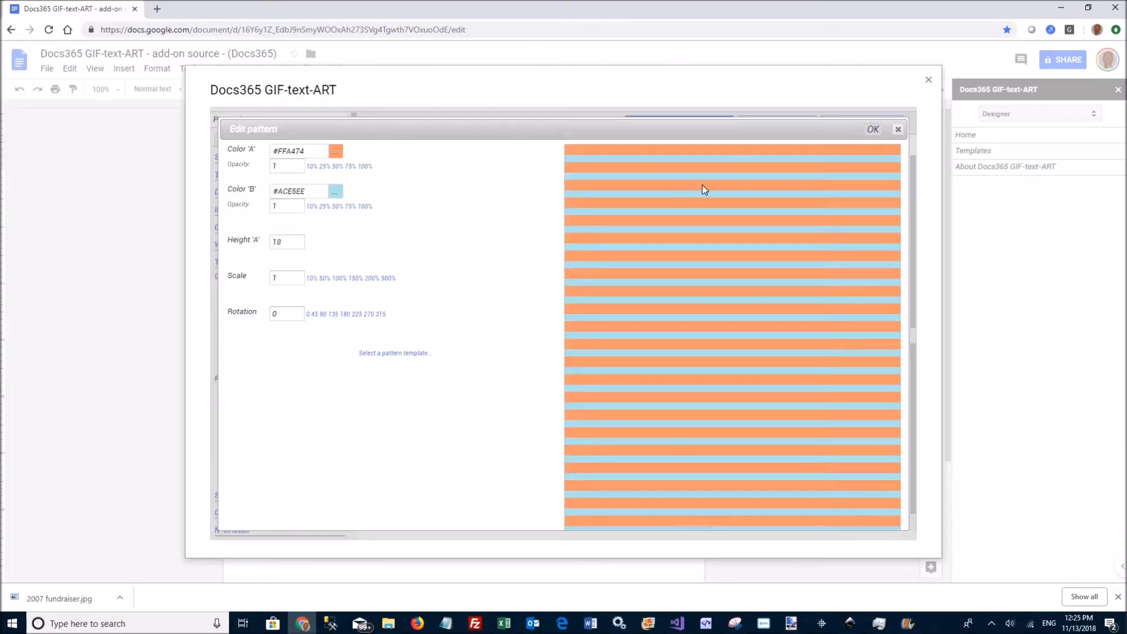
Set color 'B' of the animated fill pattern to Banana Mania and apply the edited pattern to the text fill animation.
click(338, 192)
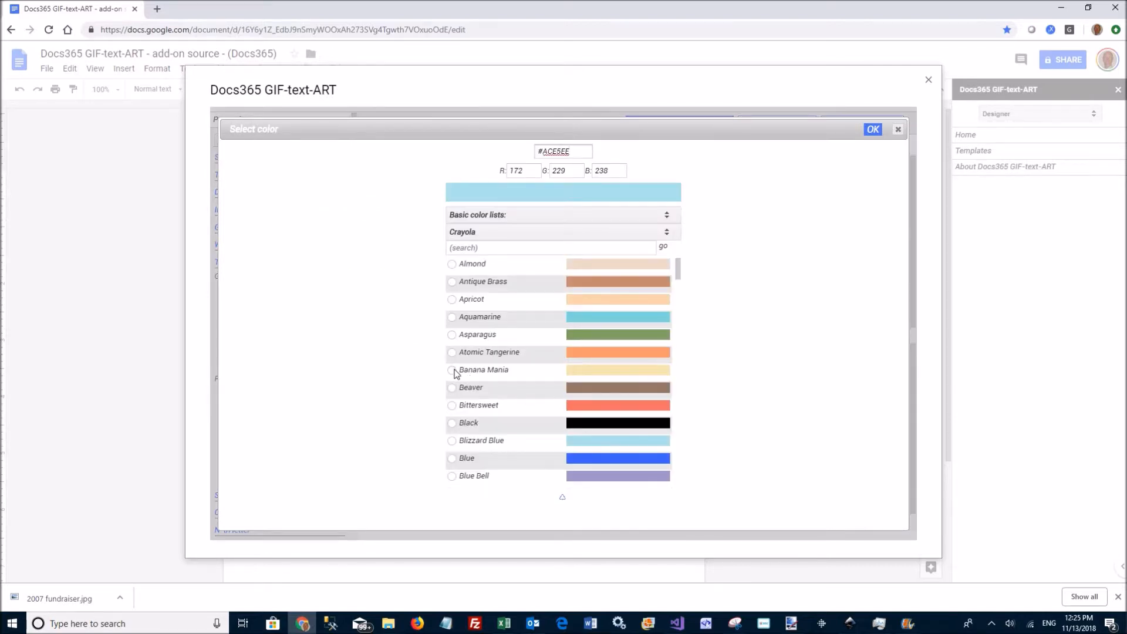
click(455, 371)
click(874, 130)
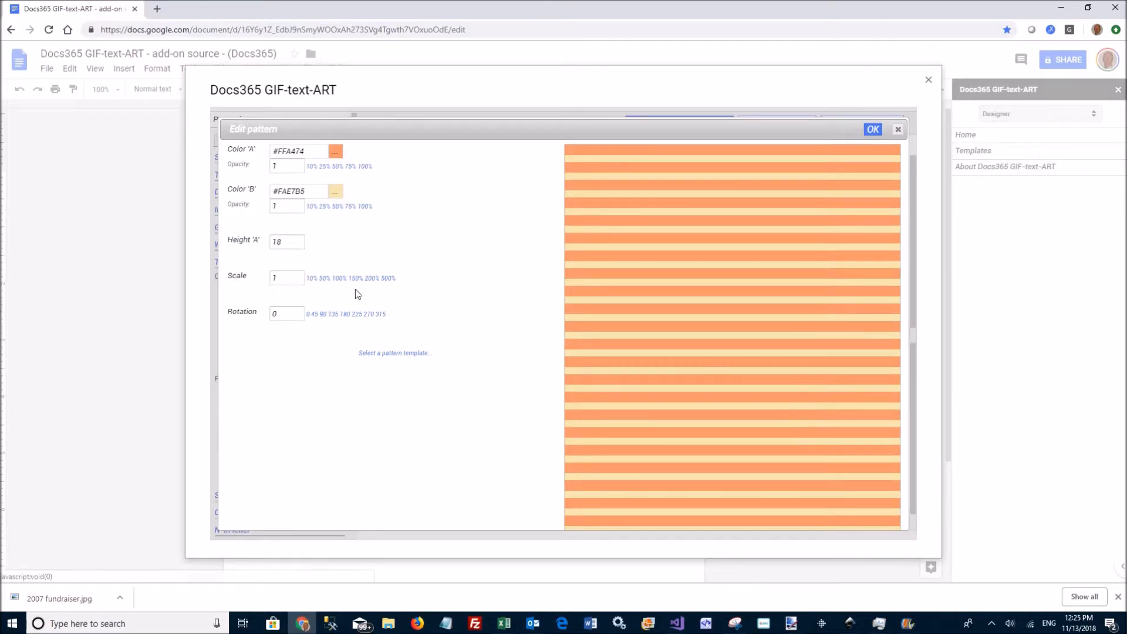
click(873, 129)
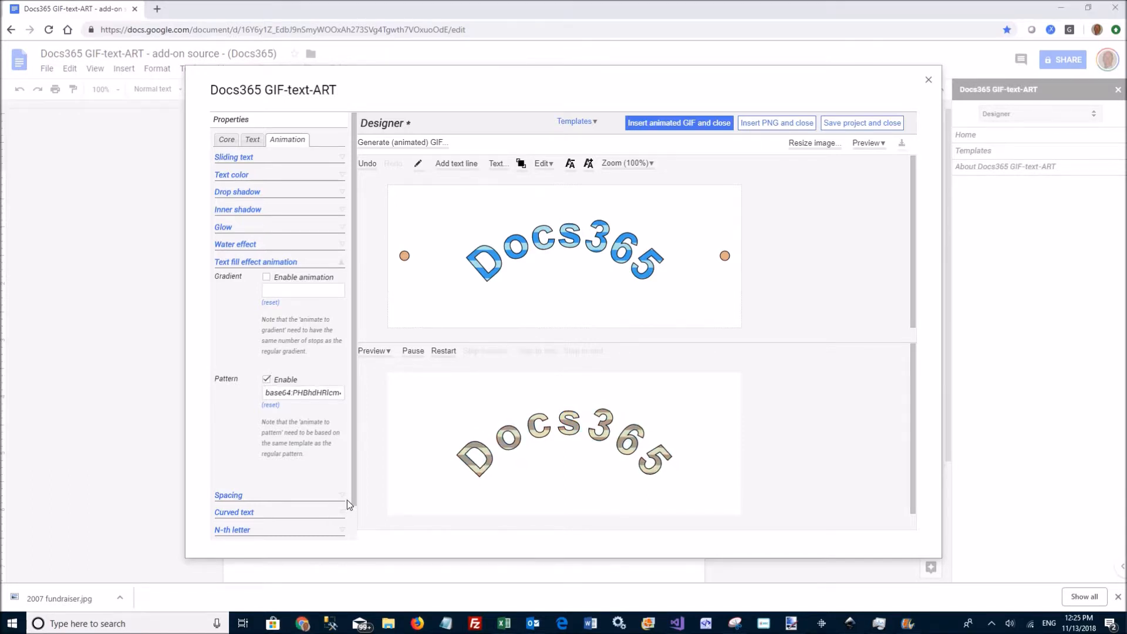
click(260, 263)
Set the curve factor that the curved text animates to as 100.
click(247, 297)
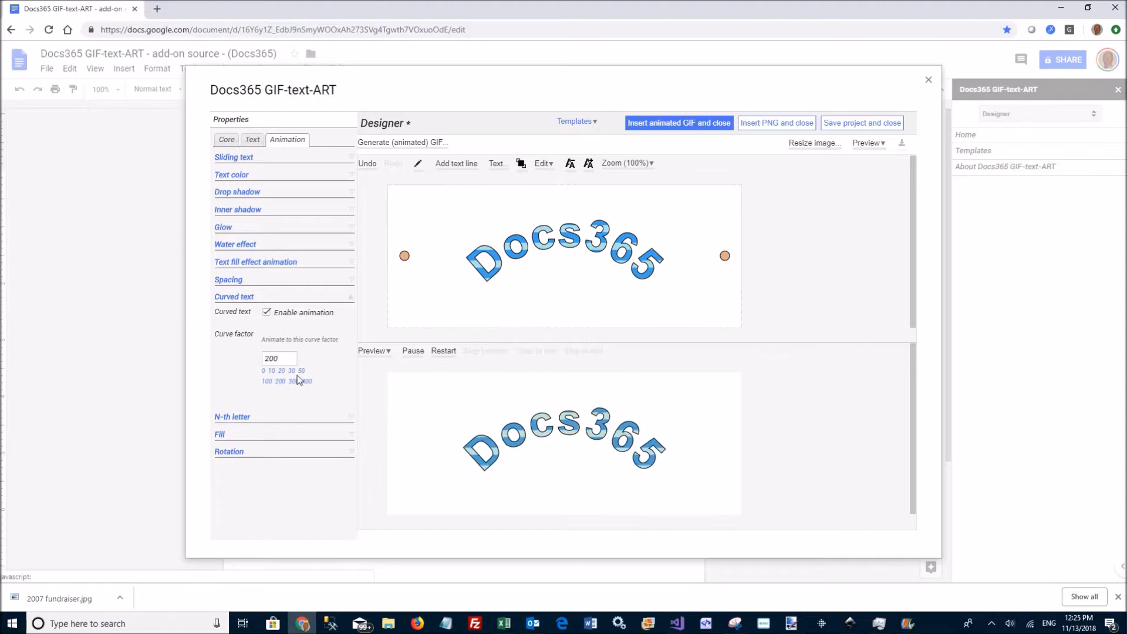
click(267, 382)
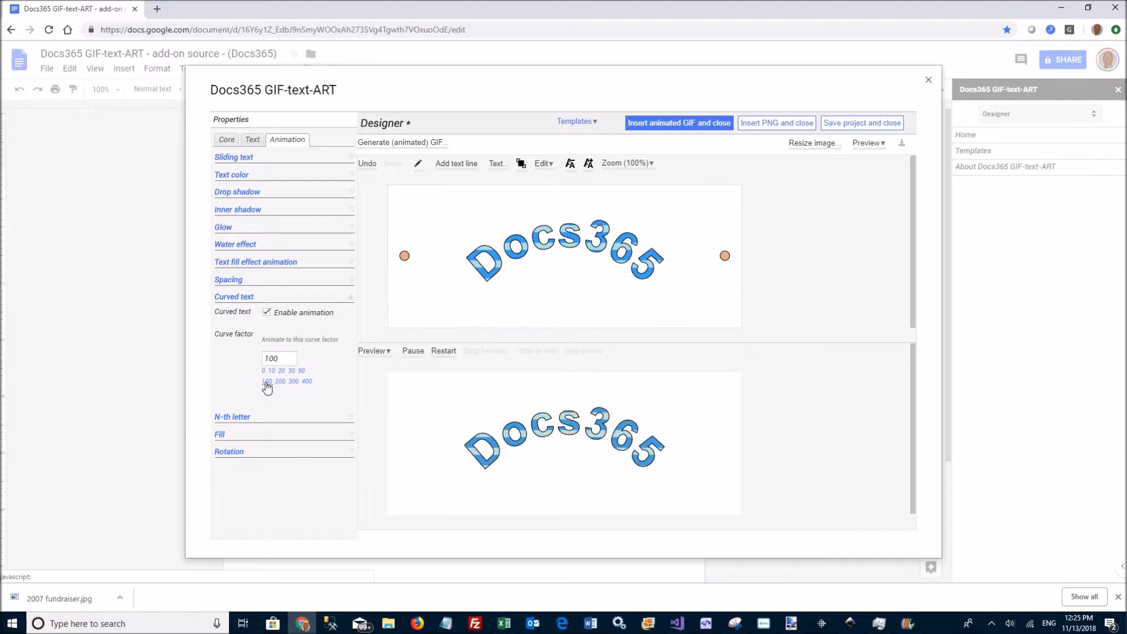
click(238, 297)
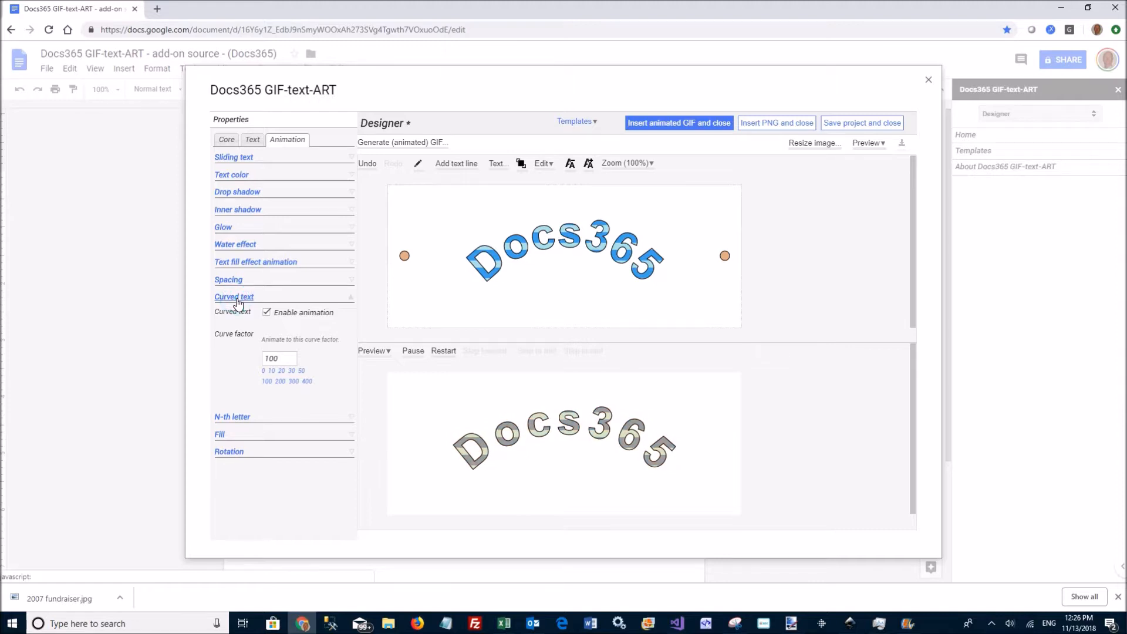
Enable the N-th letter effect for the Docs365 text and review its animation settings.
click(253, 144)
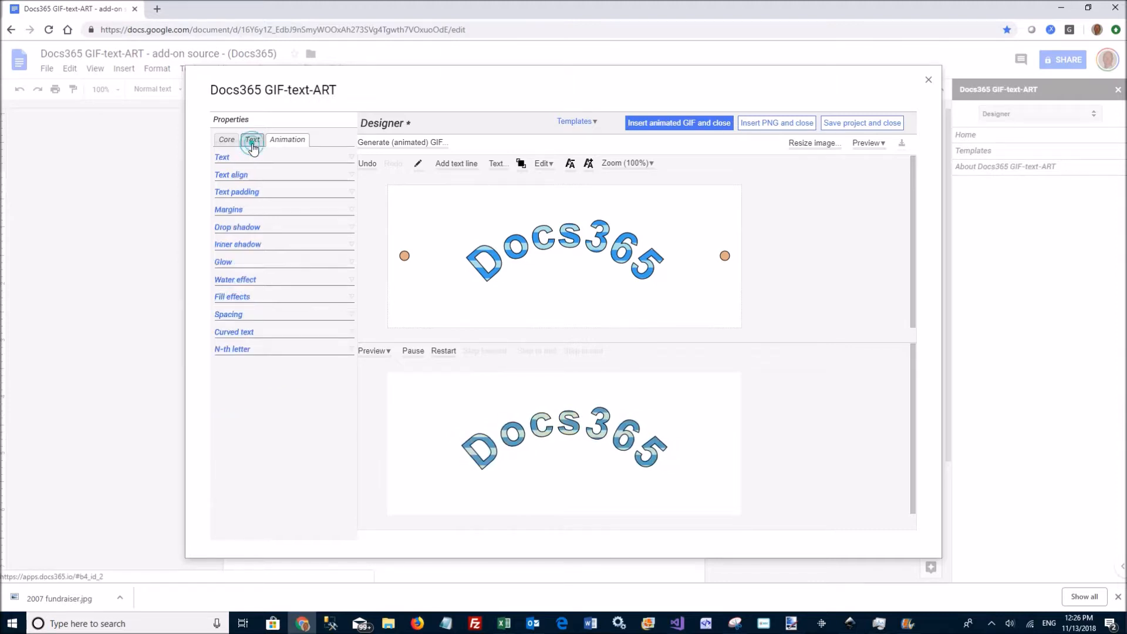
click(235, 350)
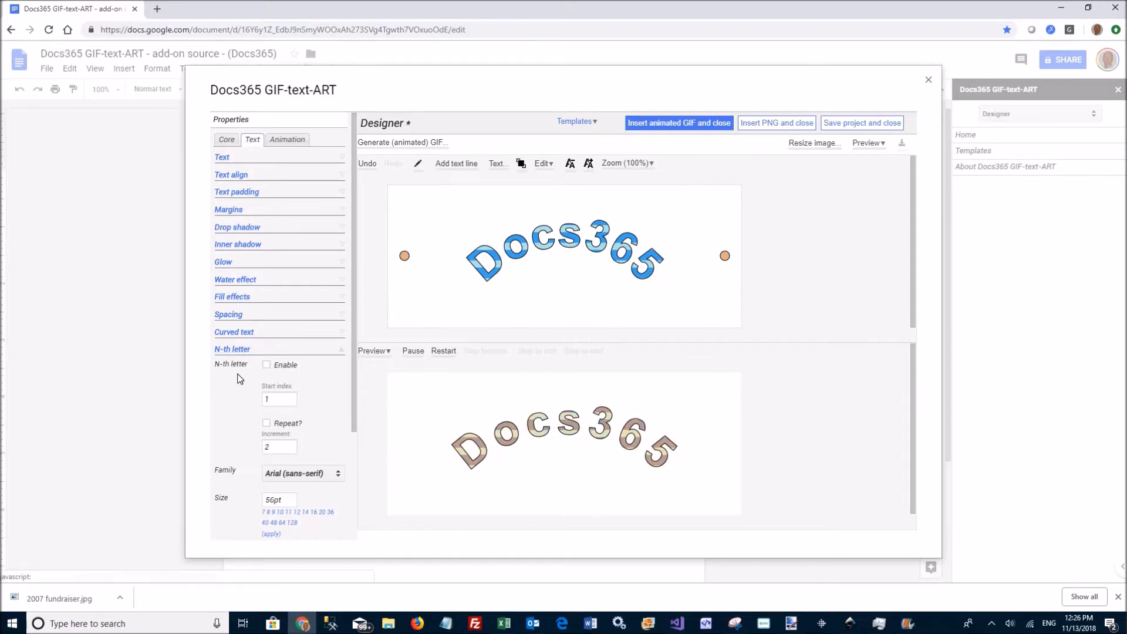
click(267, 365)
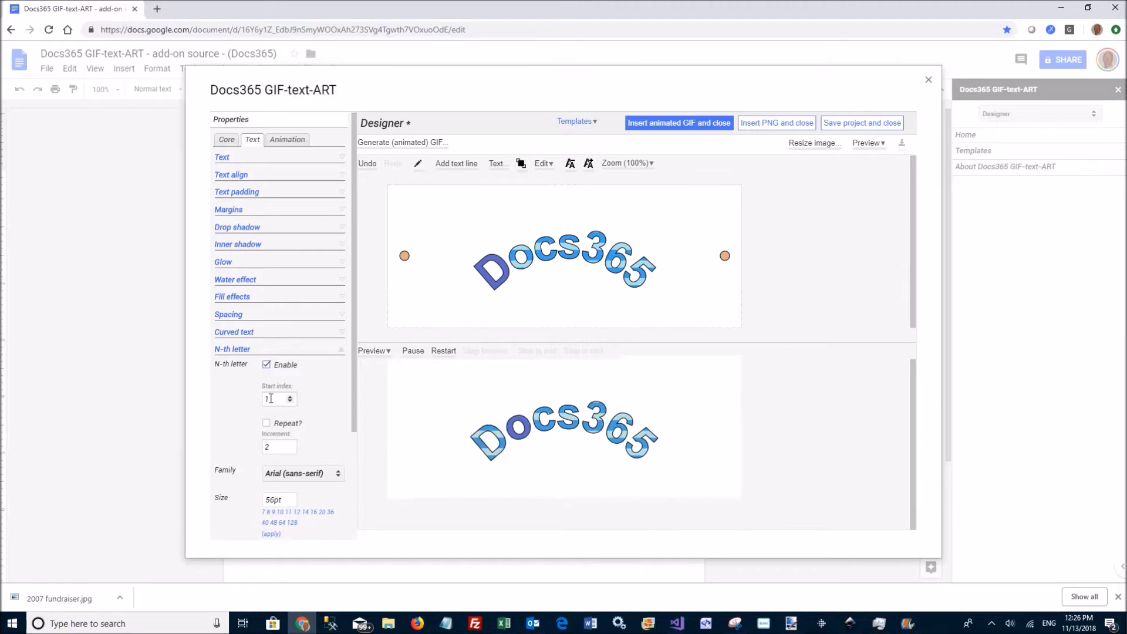
click(248, 353)
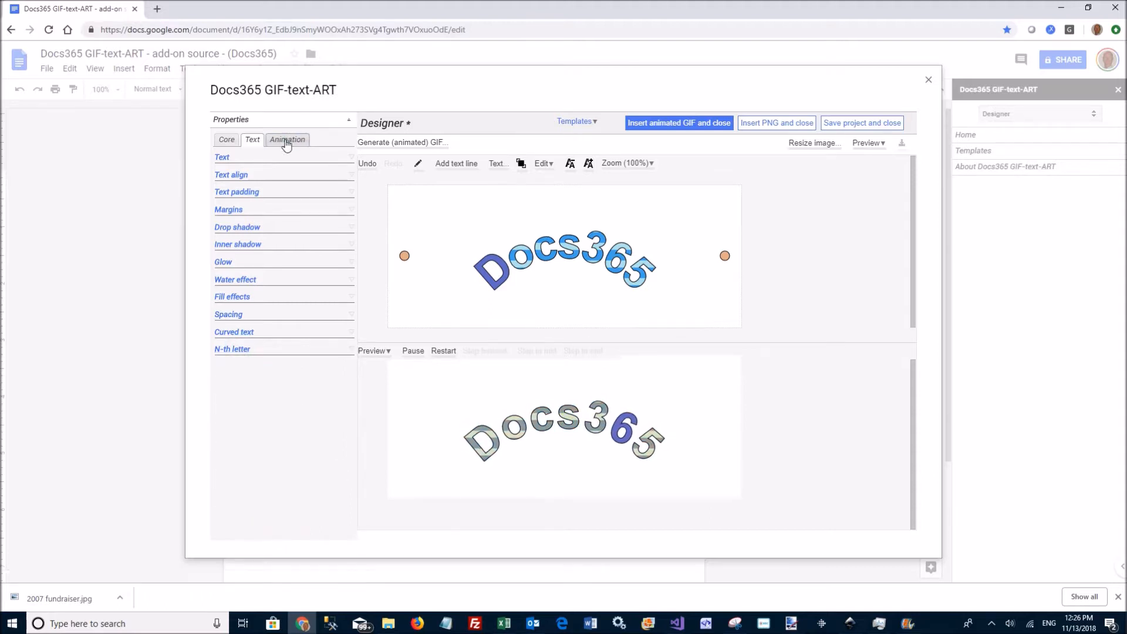
click(287, 141)
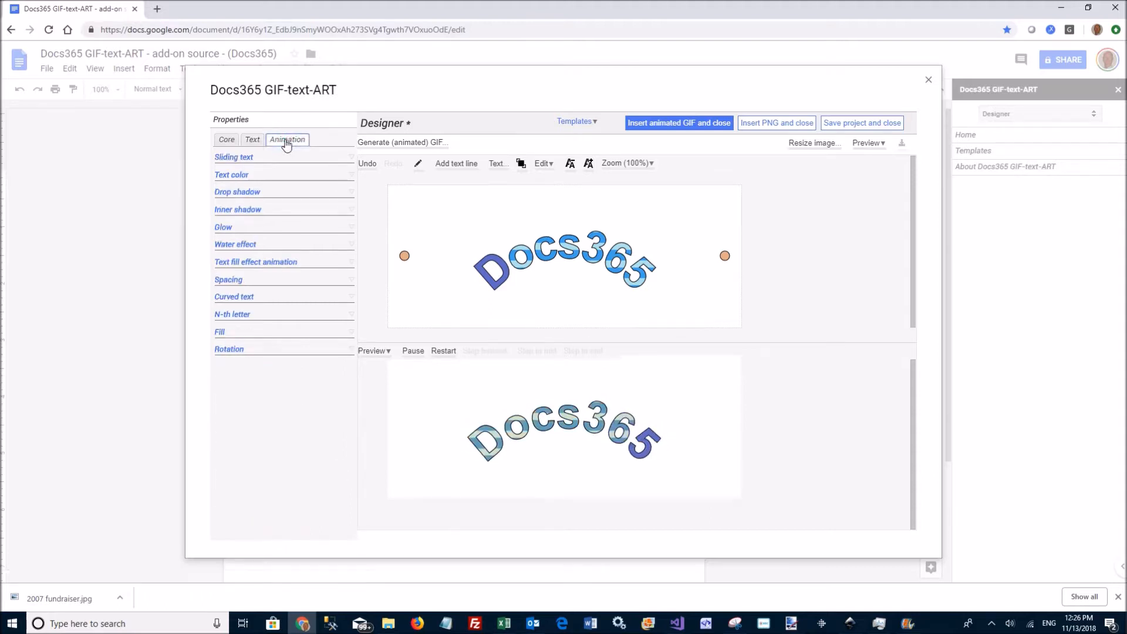
click(240, 315)
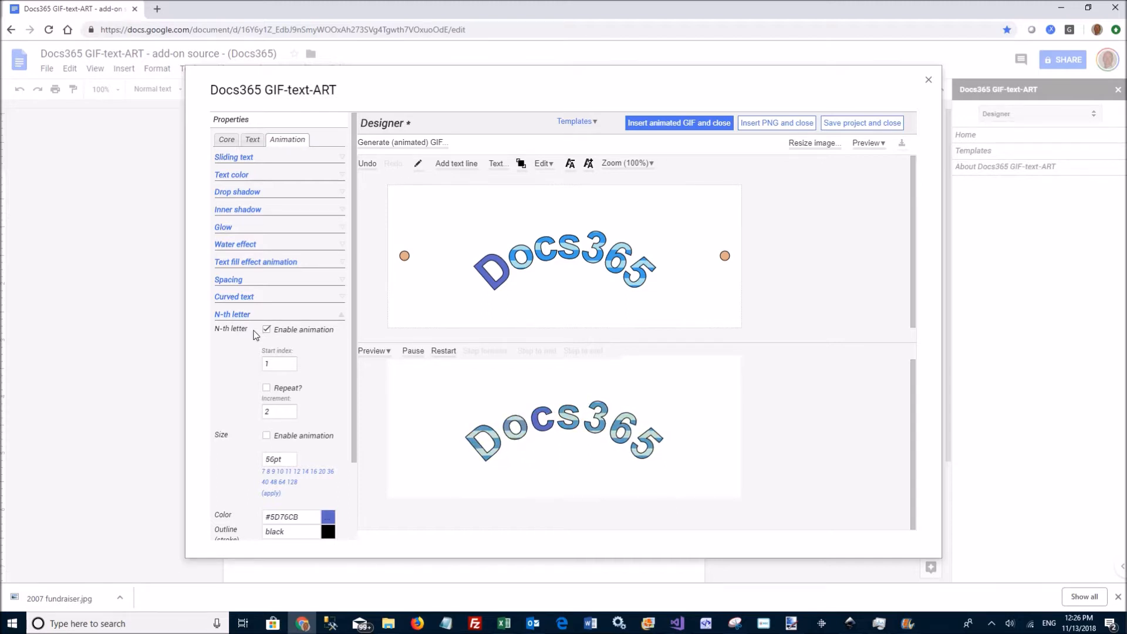
click(237, 316)
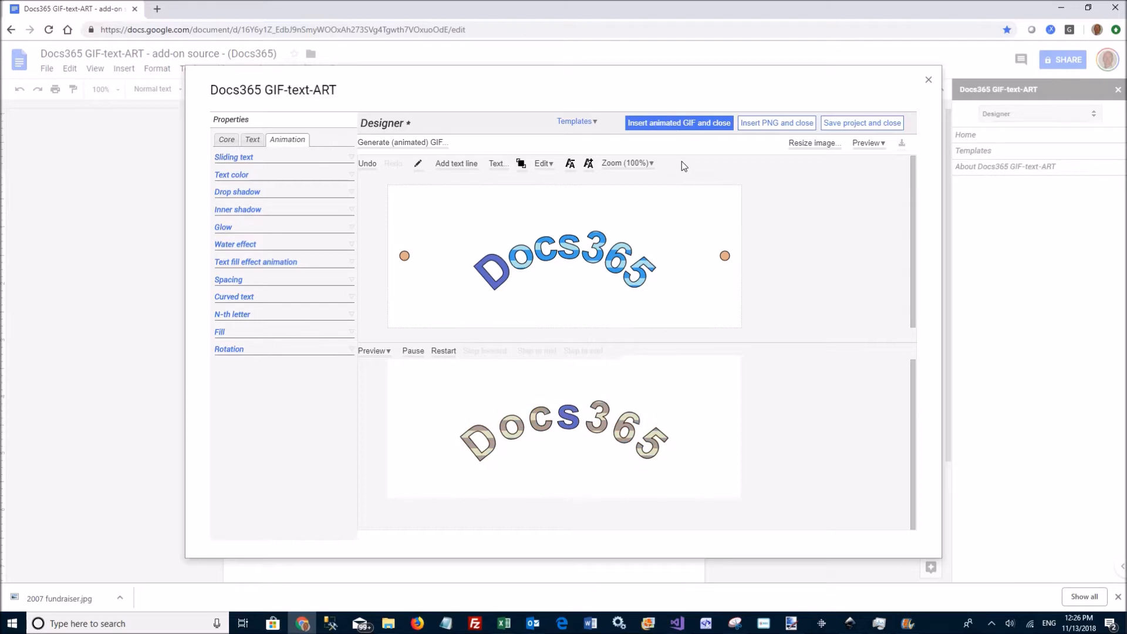
Generate the animated GIF with the preset size and timing and insert it into the document.
click(665, 120)
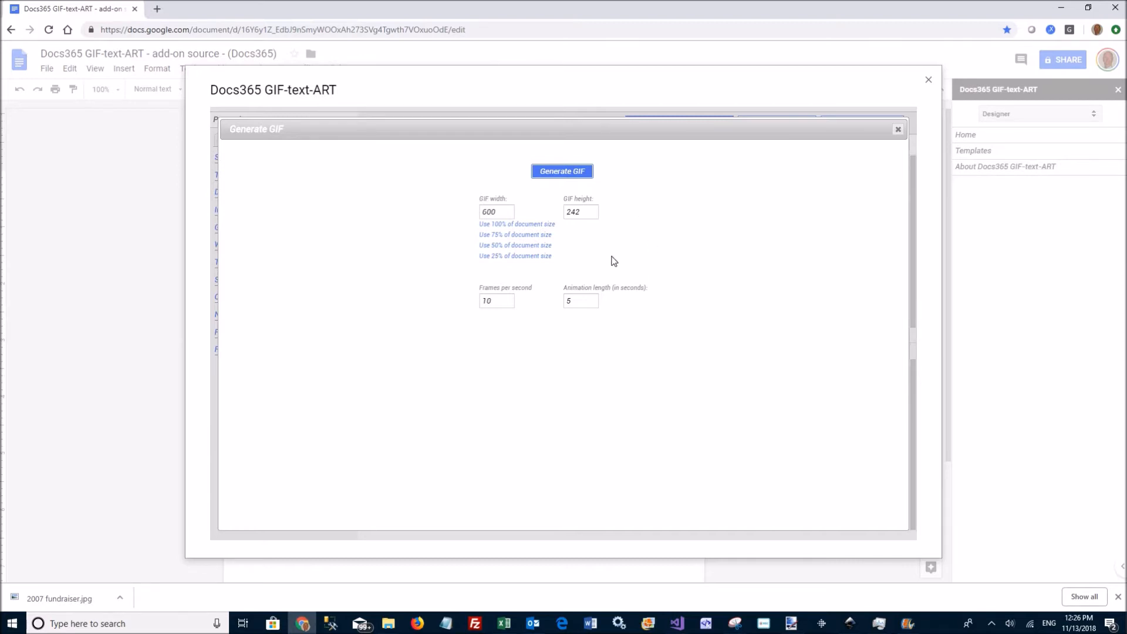
click(559, 171)
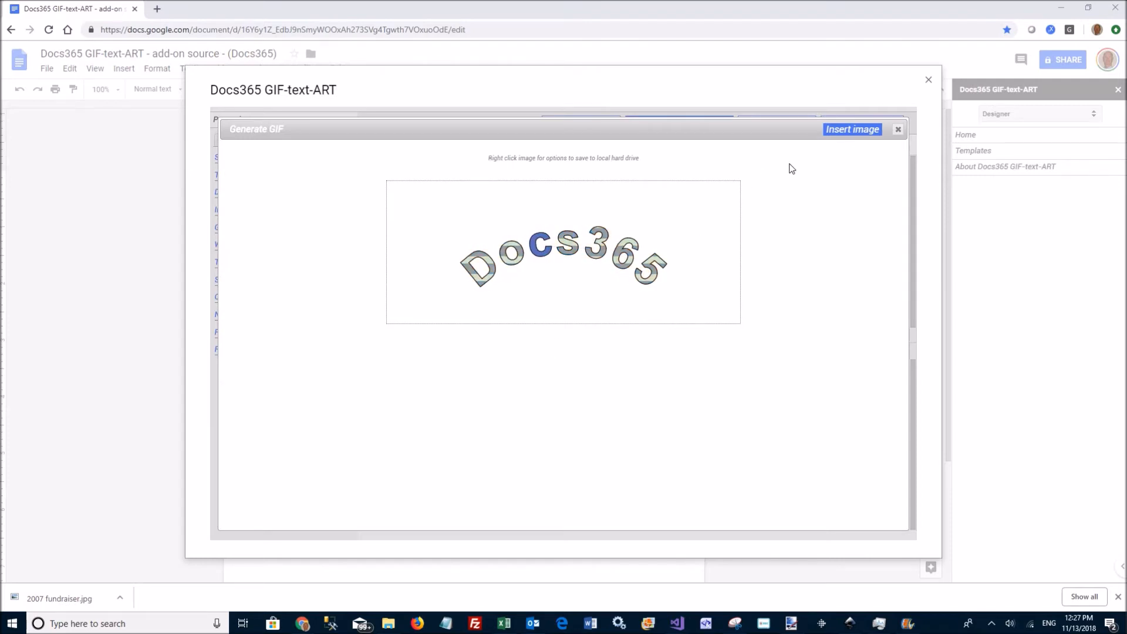
click(871, 132)
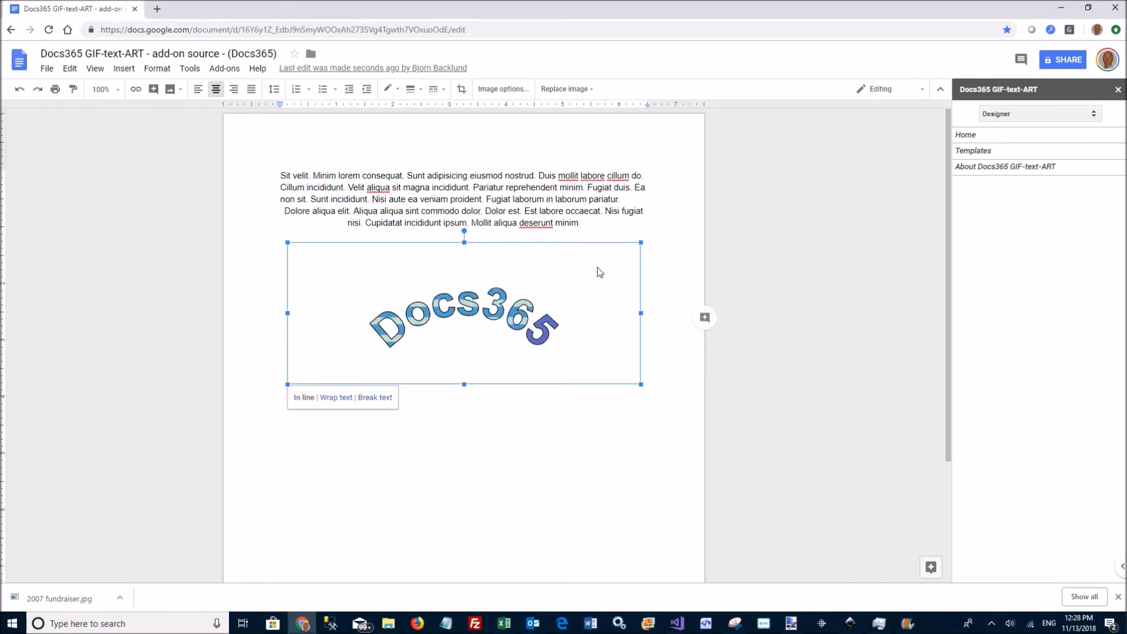
Delete the inserted GIF from the document and start a new image from the Gradient fill factory template.
key(Delete)
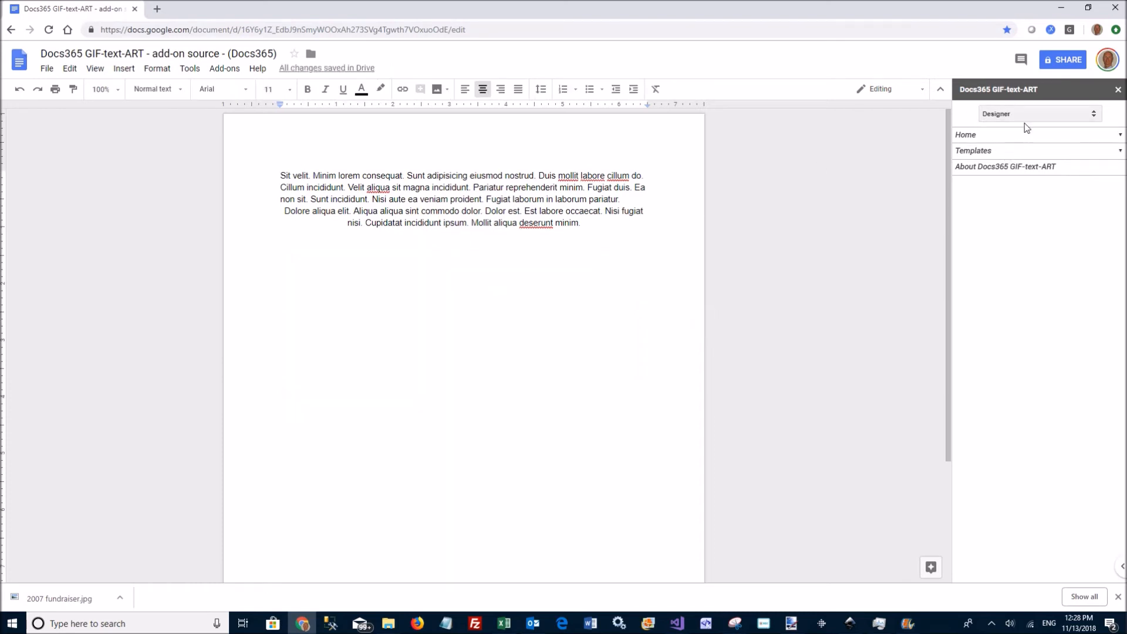
click(975, 138)
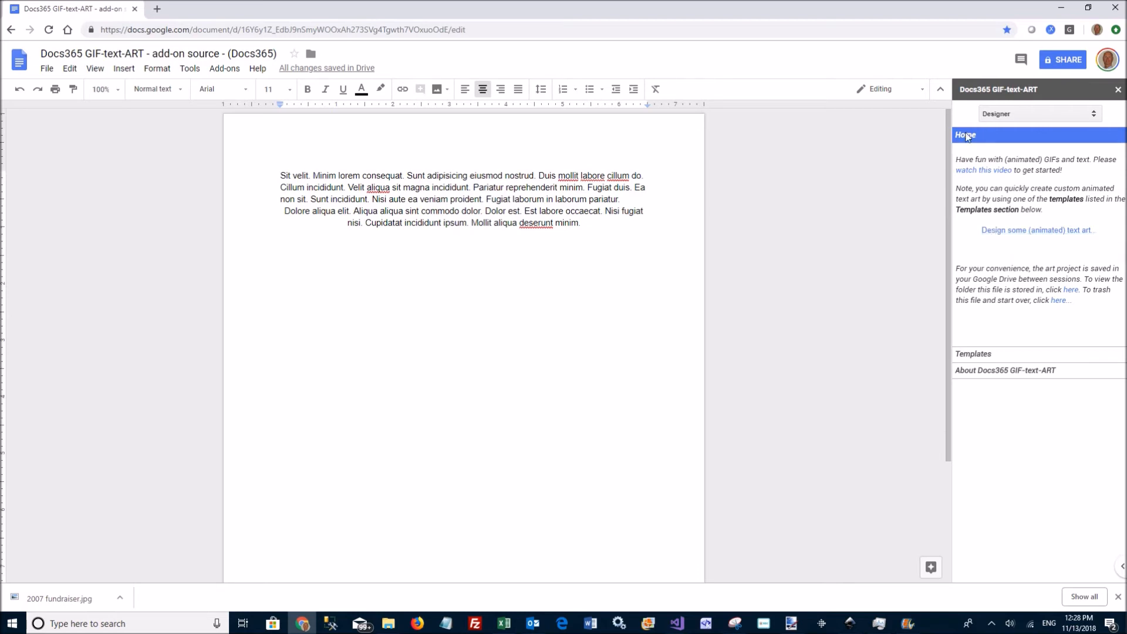
click(966, 138)
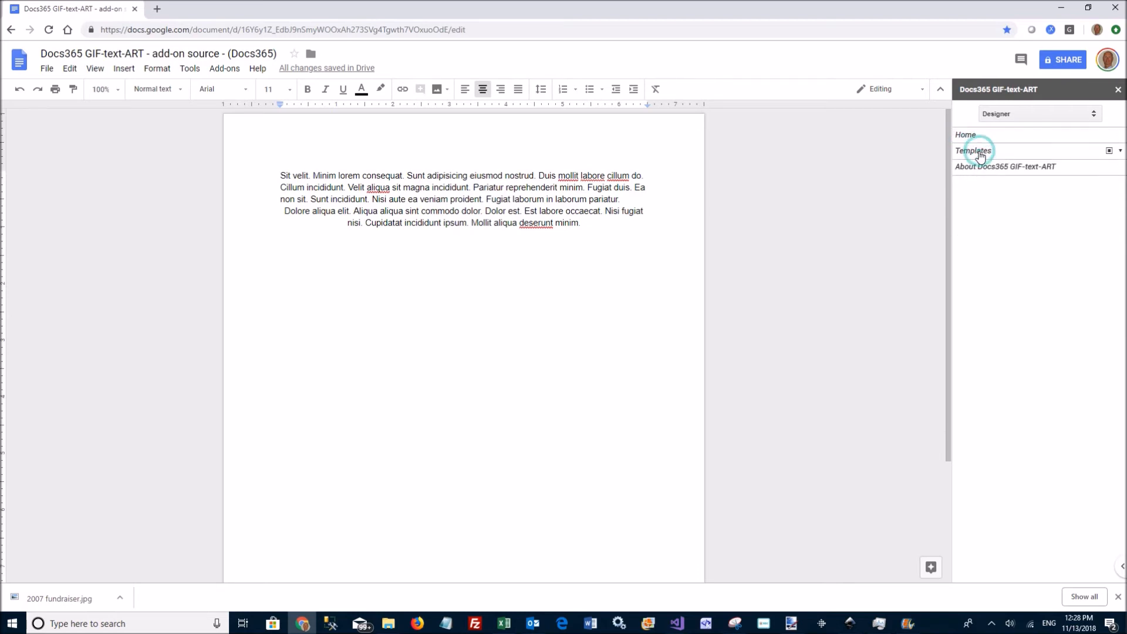
click(978, 152)
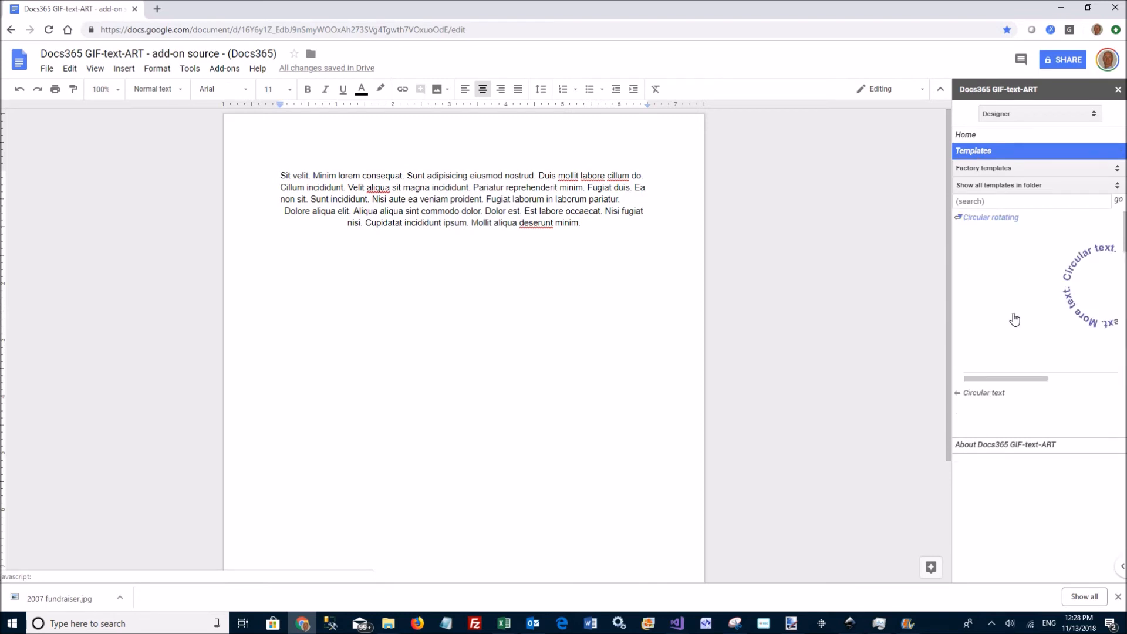
scroll(1015, 320, down, 5)
scroll(1016, 319, down, 2)
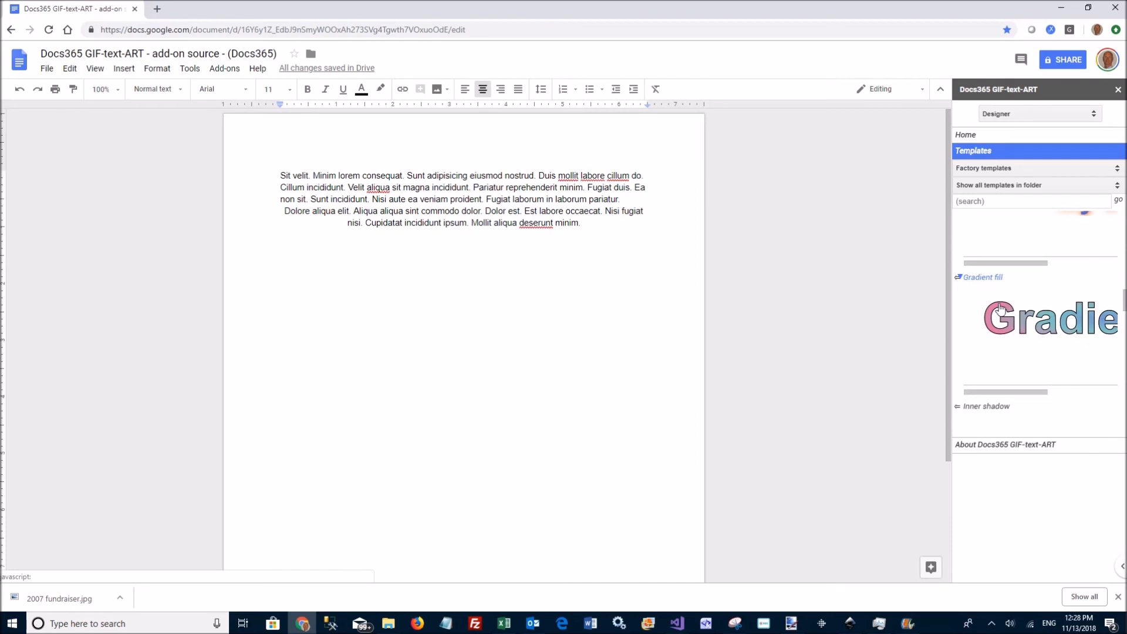
click(986, 253)
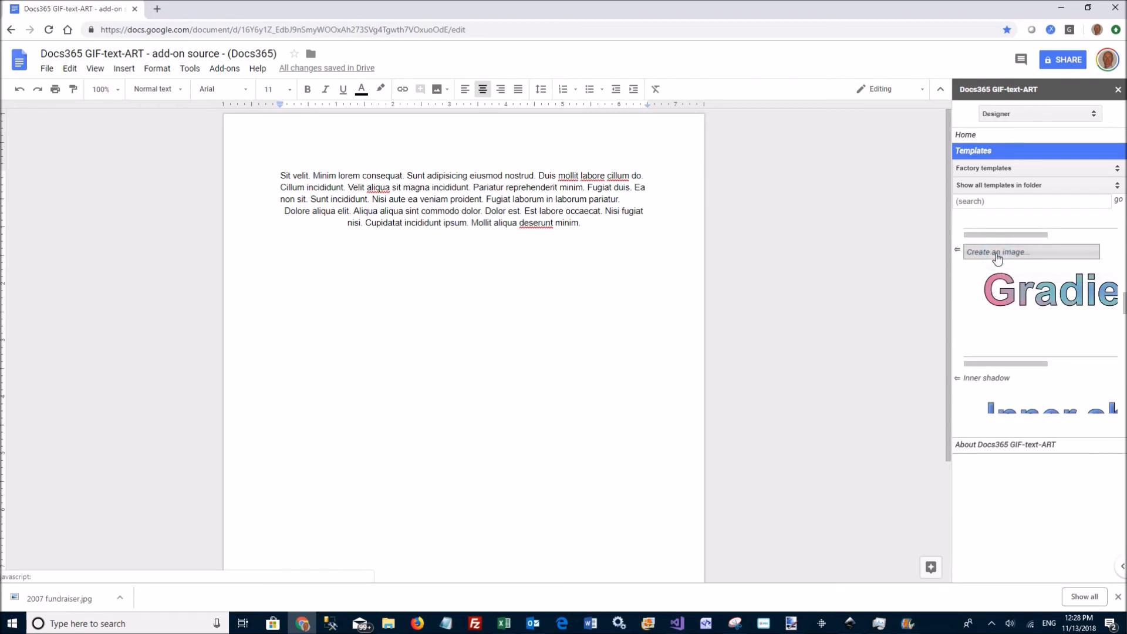
Set the template's custom text to "Docs365", generate the image and insert it into the document.
click(1021, 159)
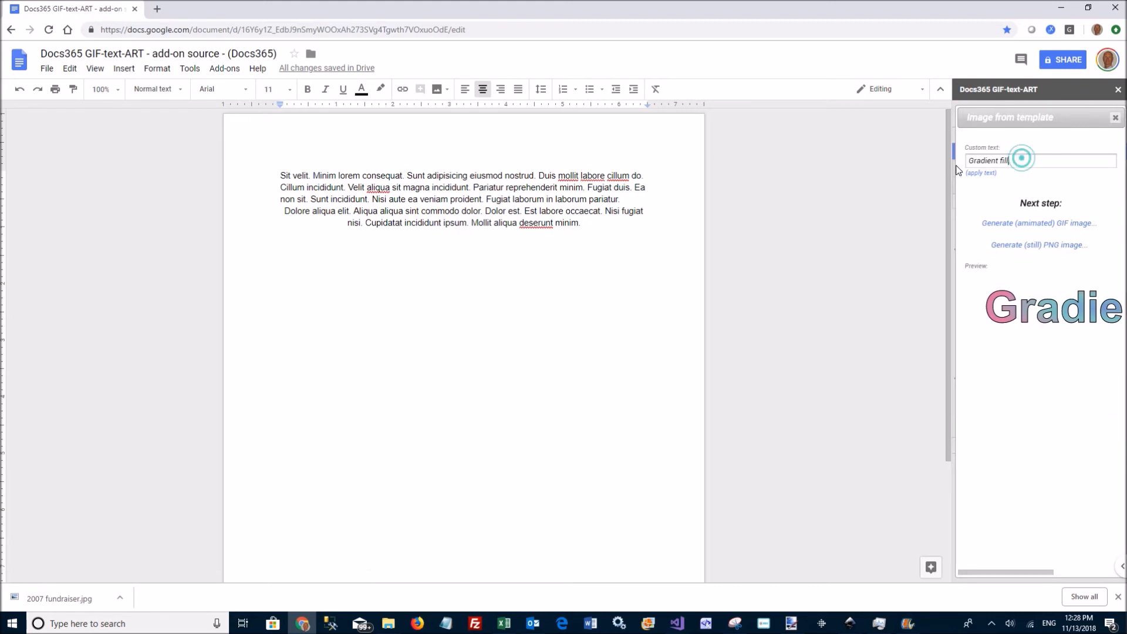
double_click(987, 162)
text(ocs365)
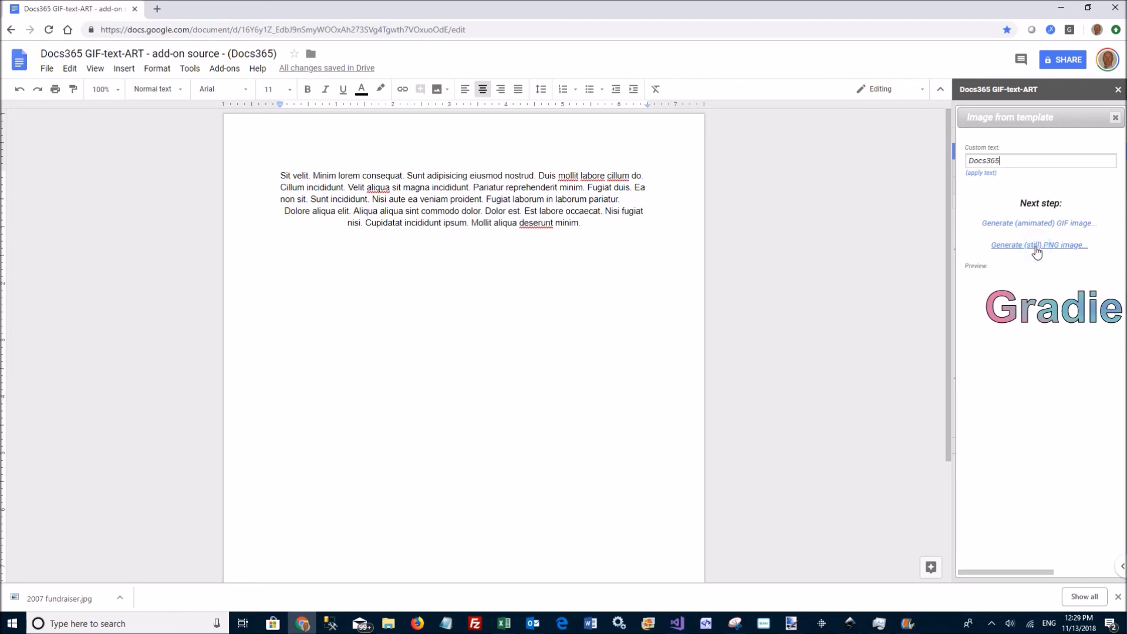
click(1066, 118)
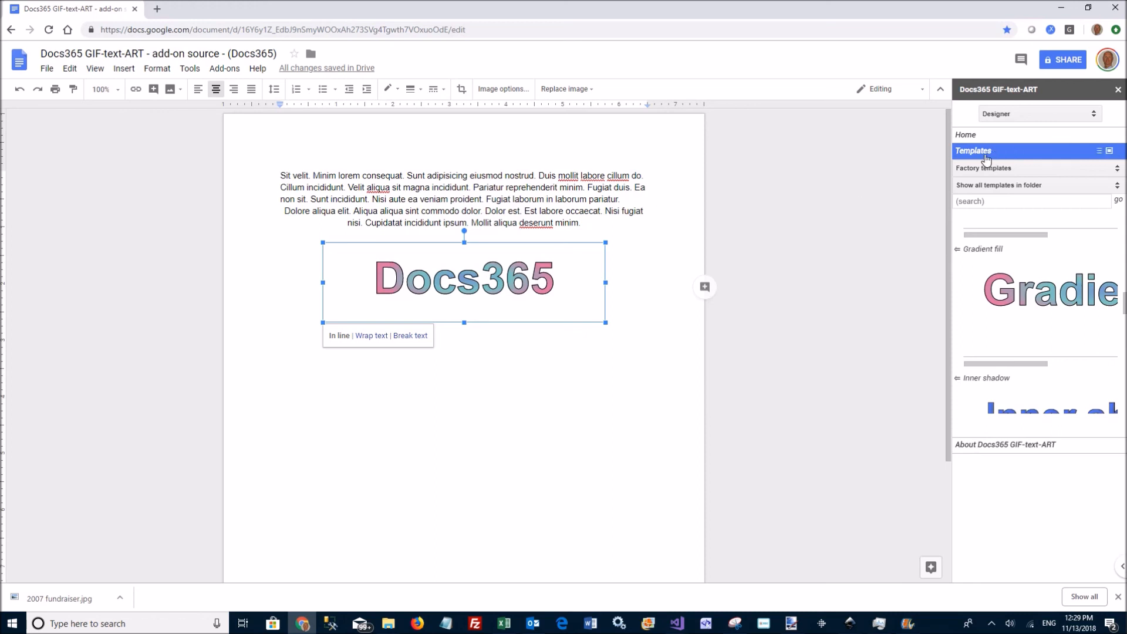
click(984, 152)
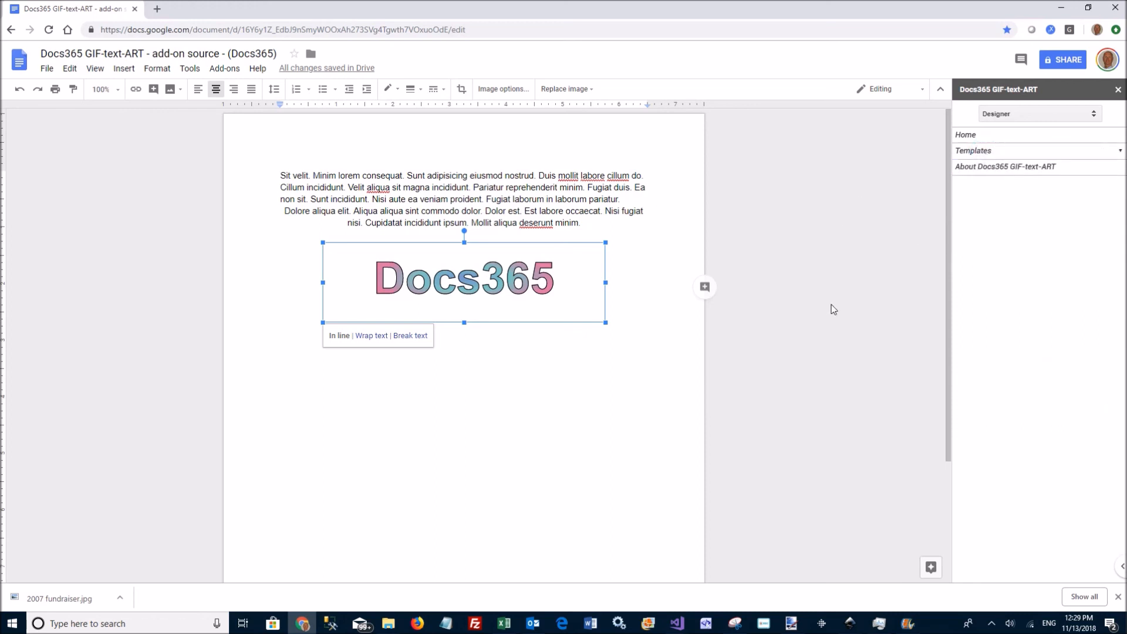